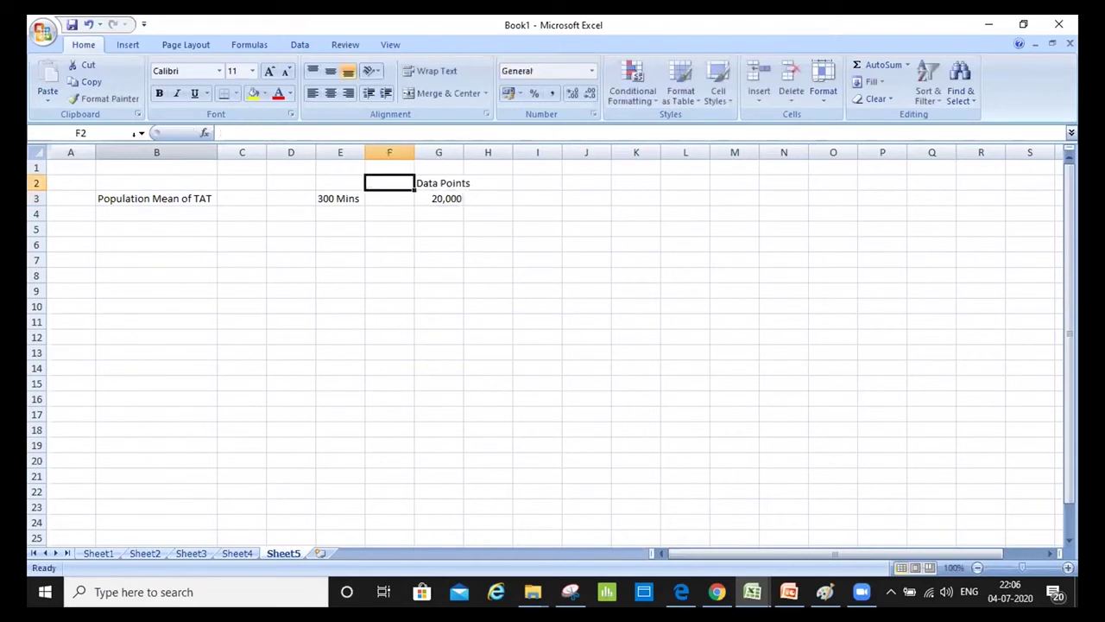
# Head E2 as CTQ/Metric and autofit column E to fit it.
pyautogui.write('CTQ')
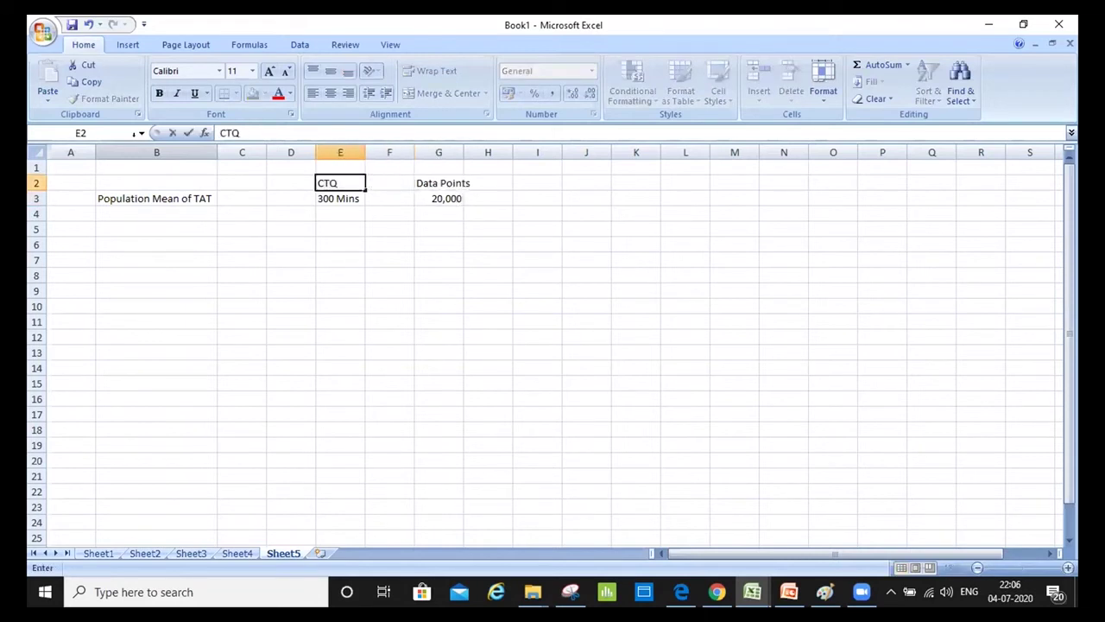
pyautogui.write('/Metric')
pyautogui.press('Return')
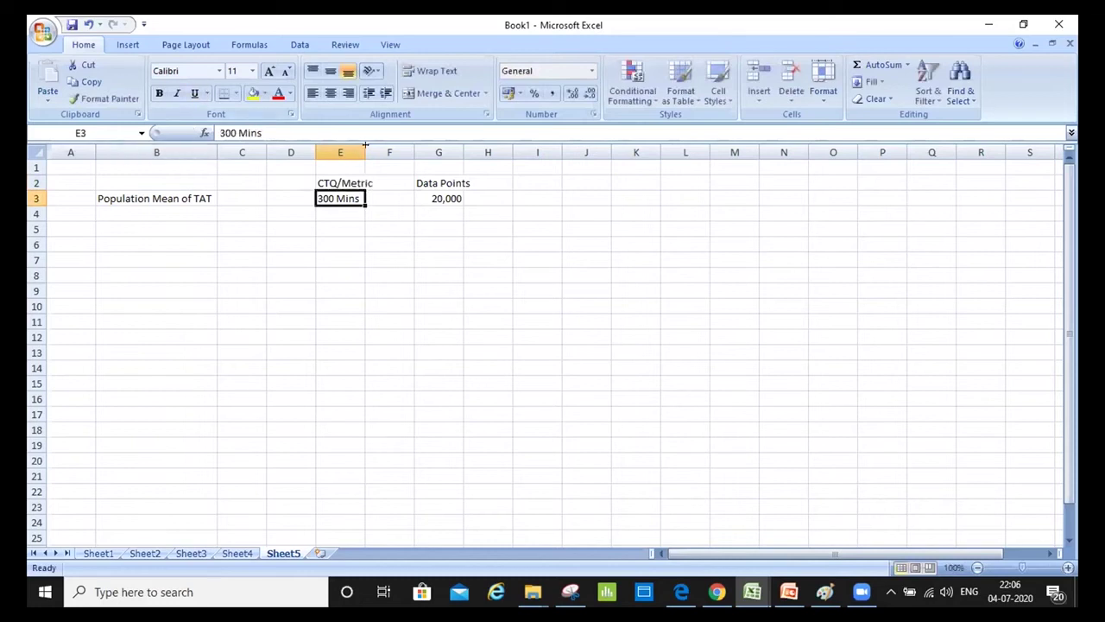
pyautogui.doubleClick(365, 144)
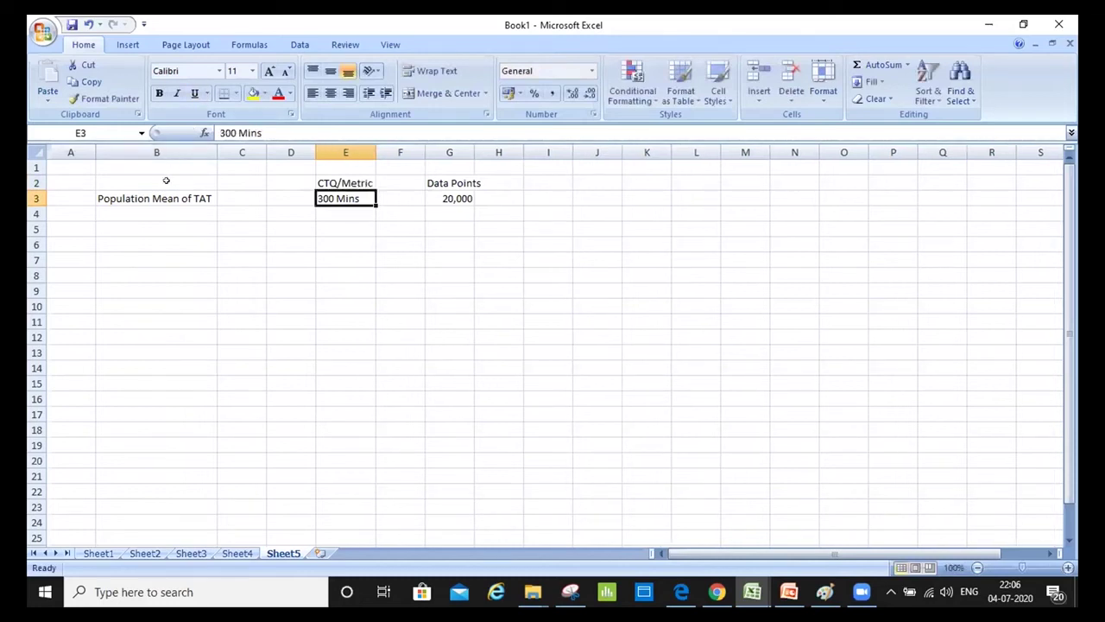
# Label B6 'Sample Mean of TAT' and enter 300 data points in G6.
pyautogui.click(134, 244)
pyautogui.write('Sample Mean of TAT')
pyautogui.press('Return')
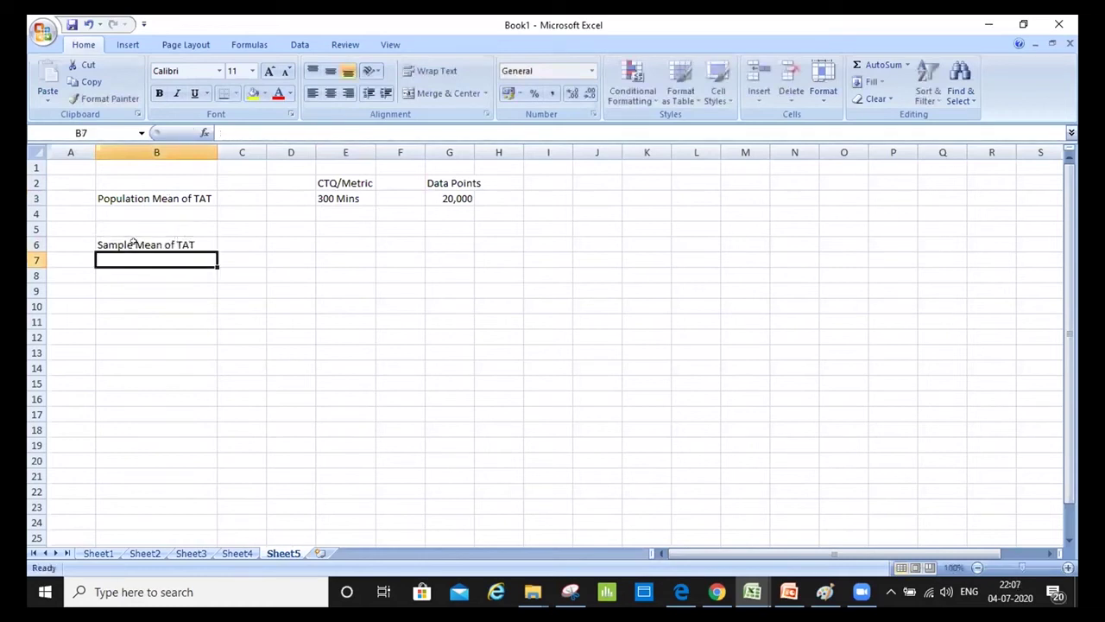
pyautogui.press('Up')
pyautogui.press('Right')
pyautogui.press('Right')
pyautogui.press('Right')
pyautogui.press('Right')
pyautogui.press('Right')
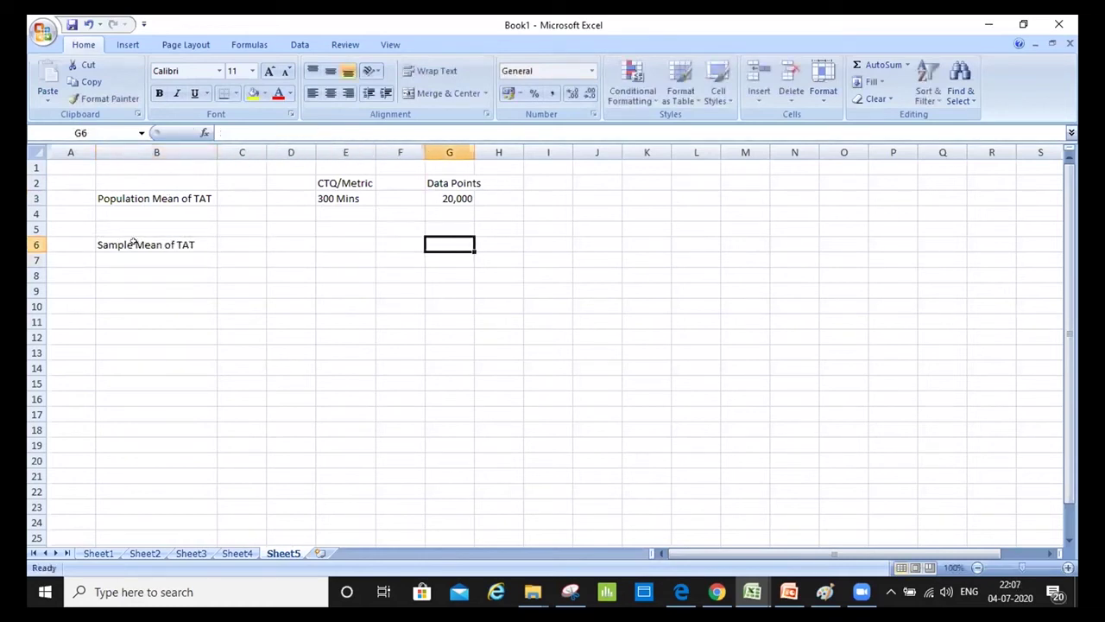
pyautogui.write('300')
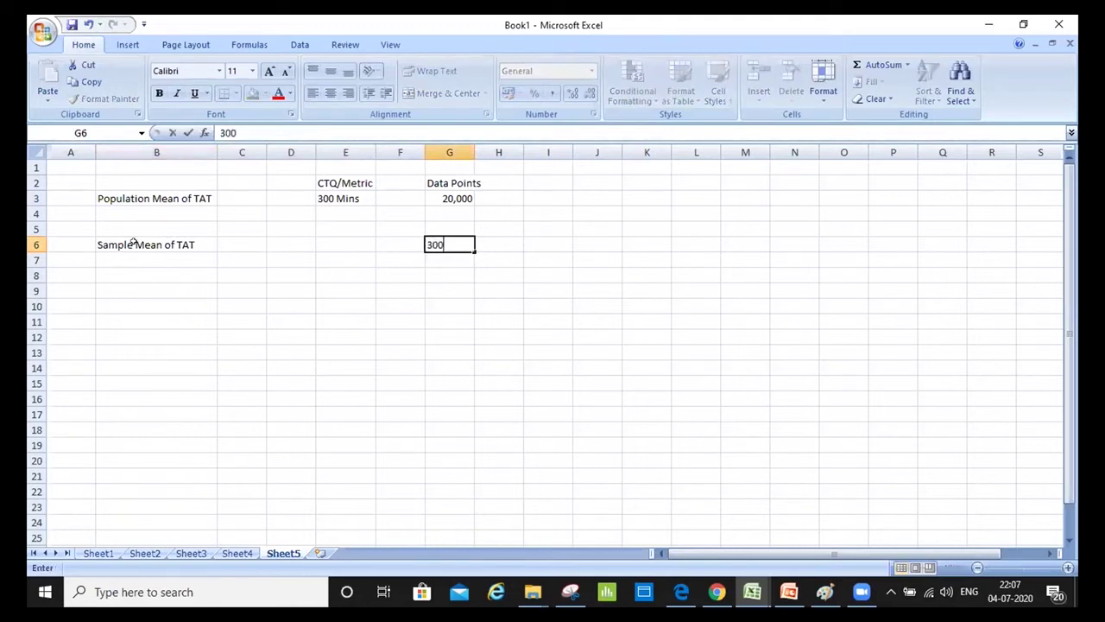
pyautogui.press('Return')
pyautogui.press('Up')
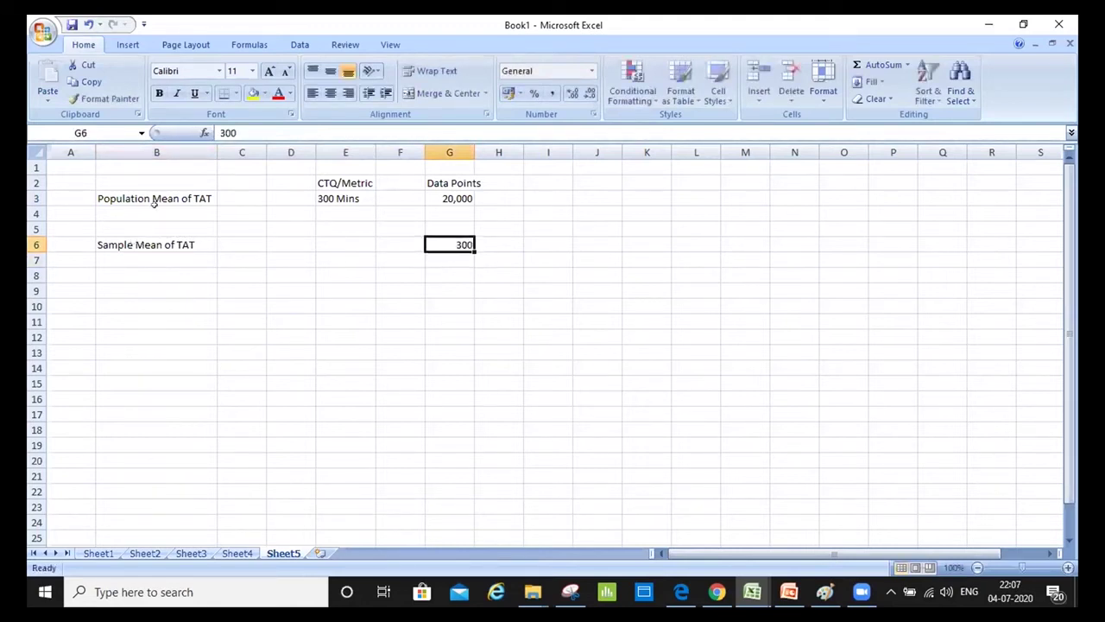
pyautogui.click(449, 195)
pyautogui.click(454, 242)
pyautogui.click(349, 241)
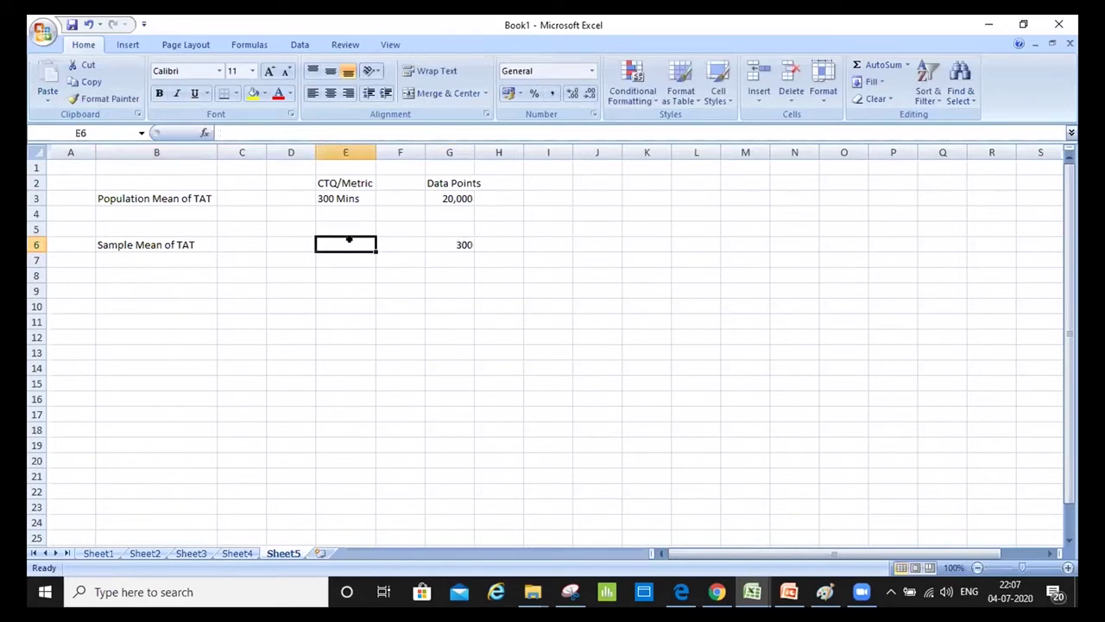
# Enter the sample mean in E6 as 200 mins.
pyautogui.click(337, 193)
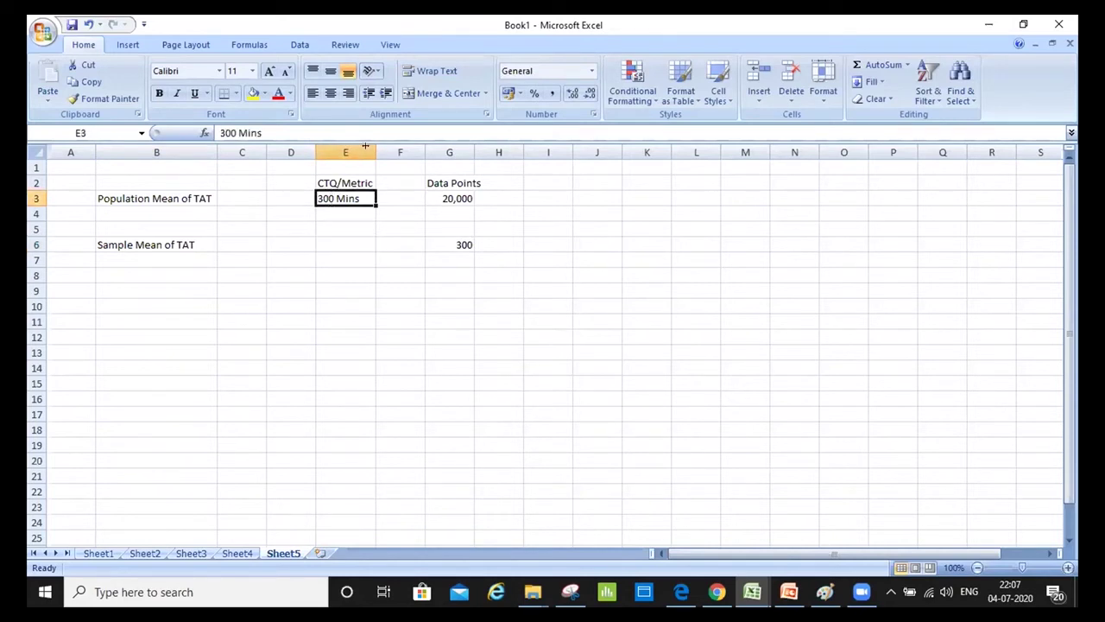
pyautogui.click(324, 243)
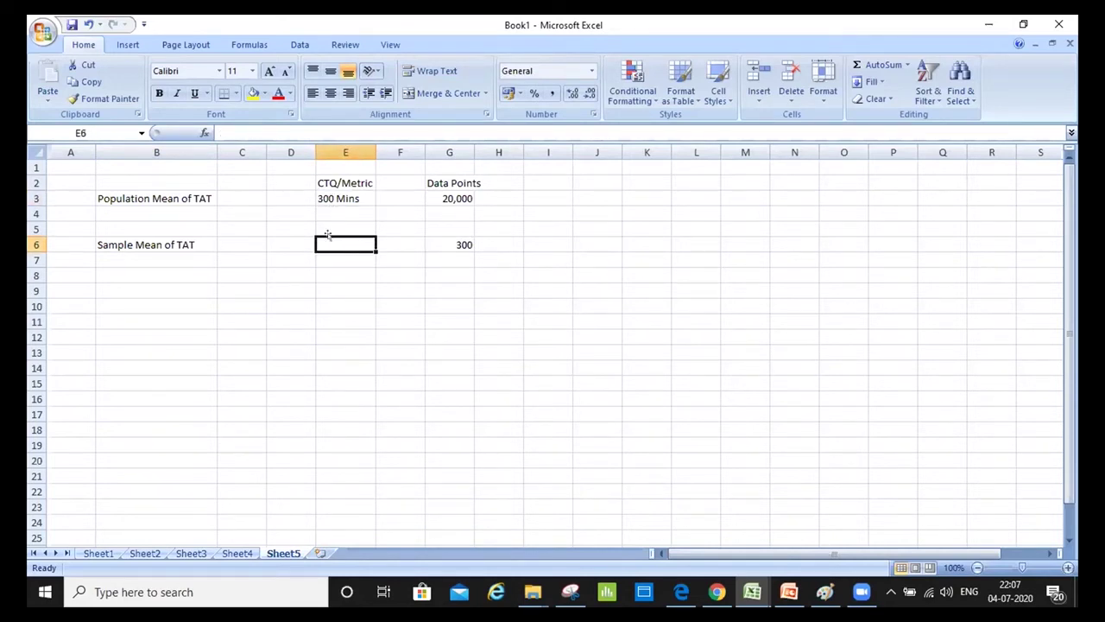
pyautogui.write('200')
pyautogui.press('Return')
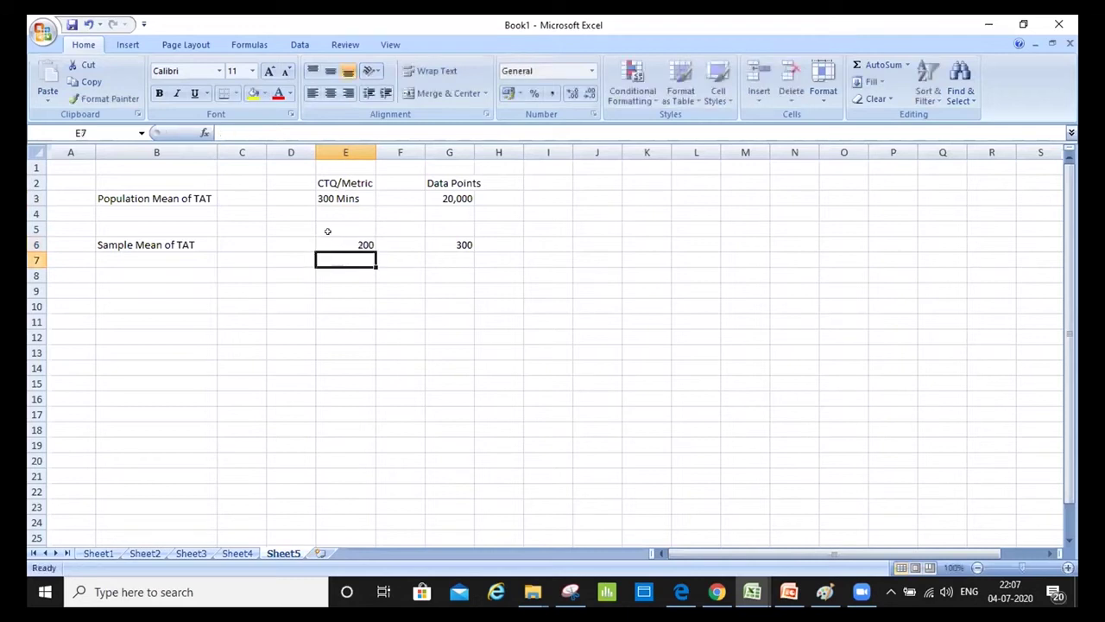
pyautogui.press('Up')
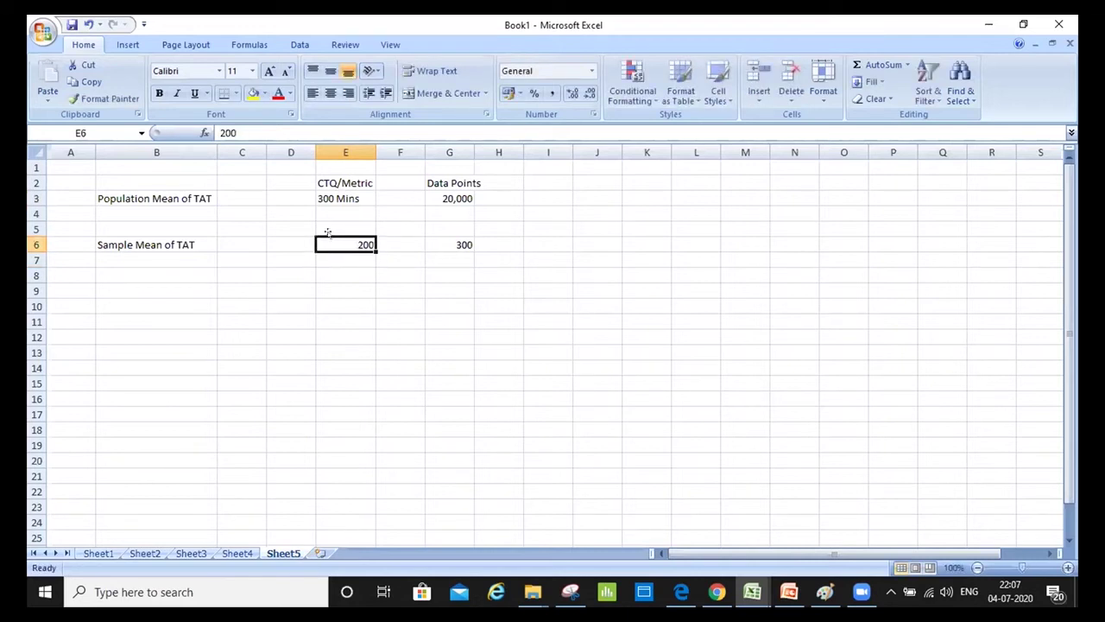
pyautogui.press('Right')
pyautogui.press('Right')
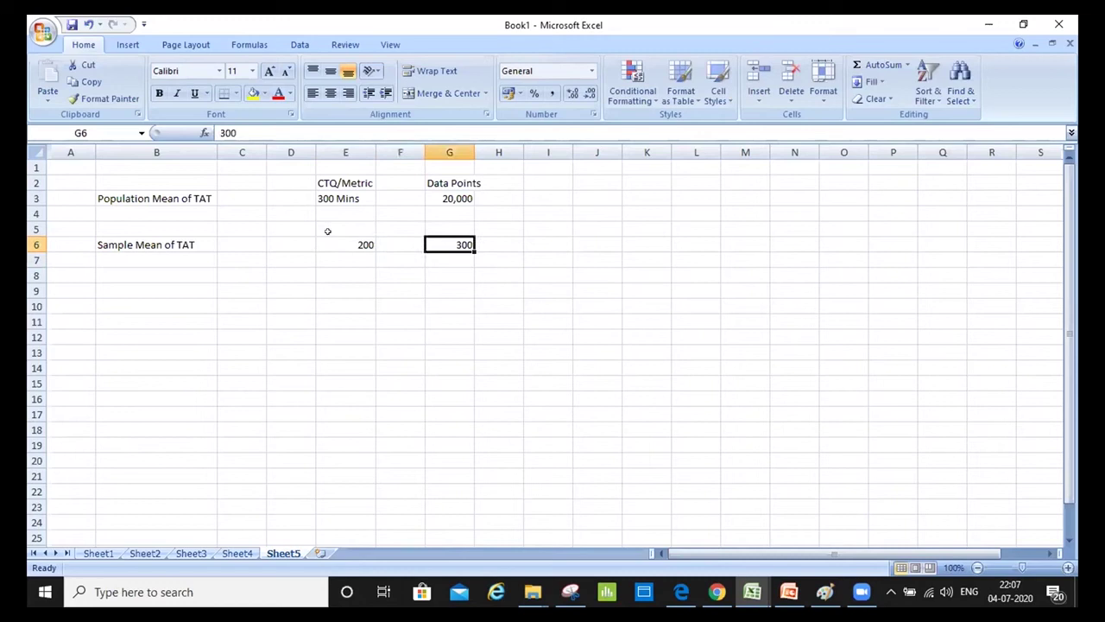
pyautogui.press('Left')
pyautogui.press('Left')
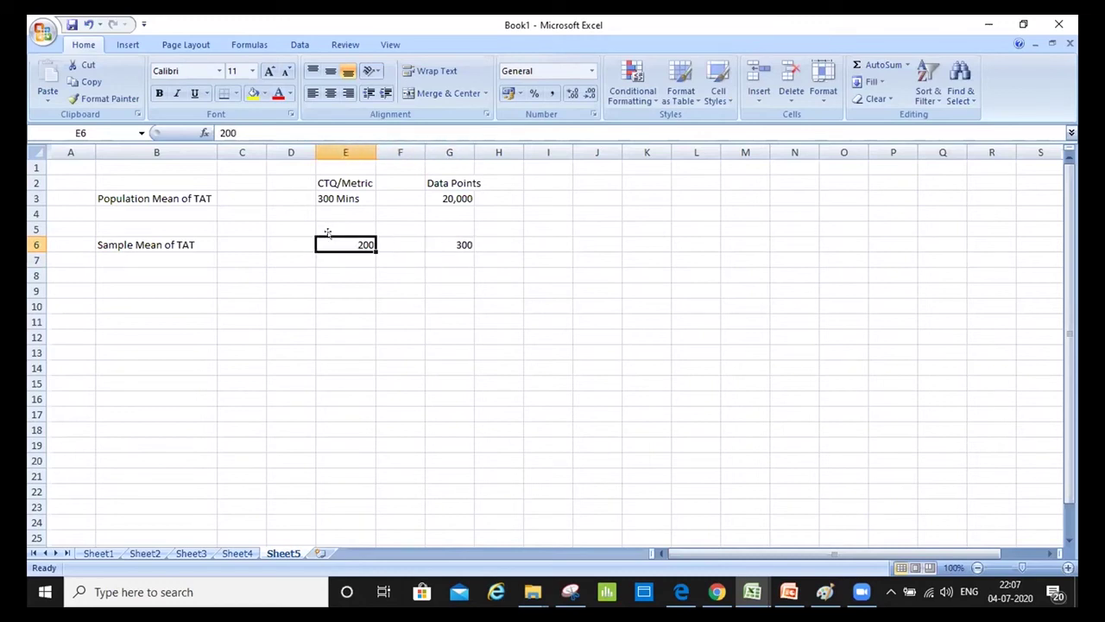
pyautogui.click(264, 132)
pyautogui.write('mins')
pyautogui.press('Return')
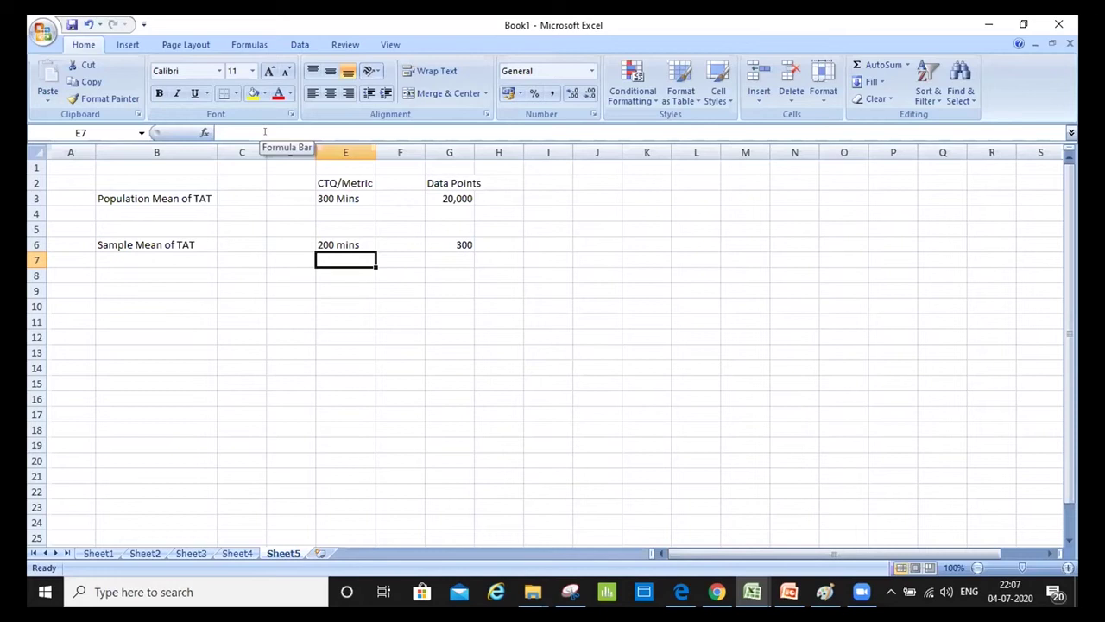
# Add a 'Sampling Error' note in H6 beside the sample's 300 data points.
pyautogui.press('Up')
pyautogui.press('Up')
pyautogui.press('Right')
pyautogui.press('Right')
pyautogui.press('Right')
pyautogui.press('Right')
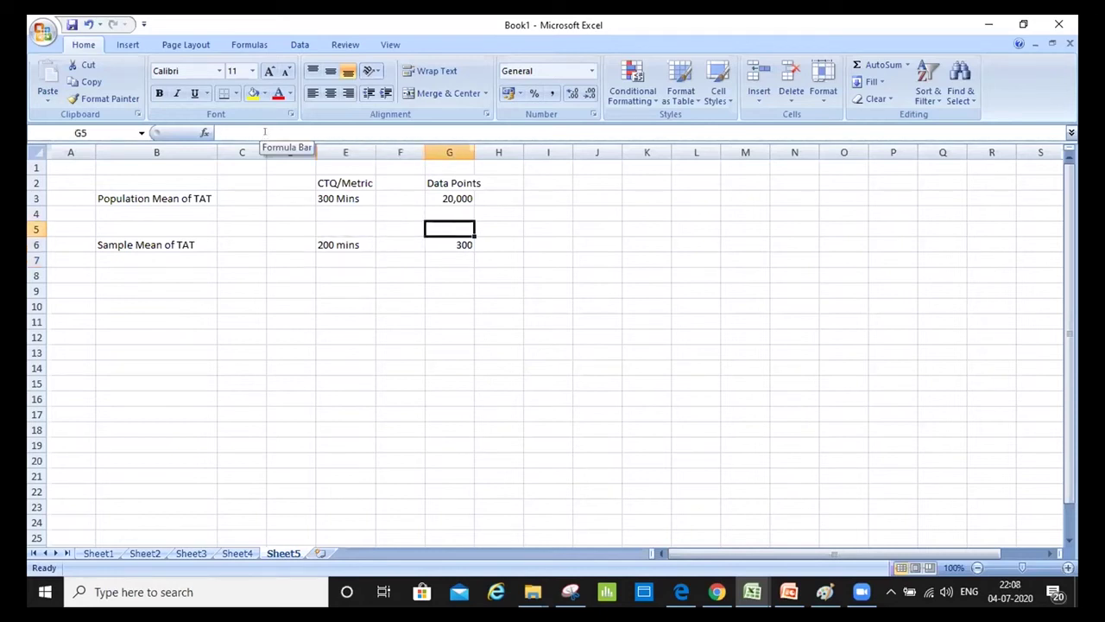
pyautogui.press('Right')
pyautogui.write('Samp')
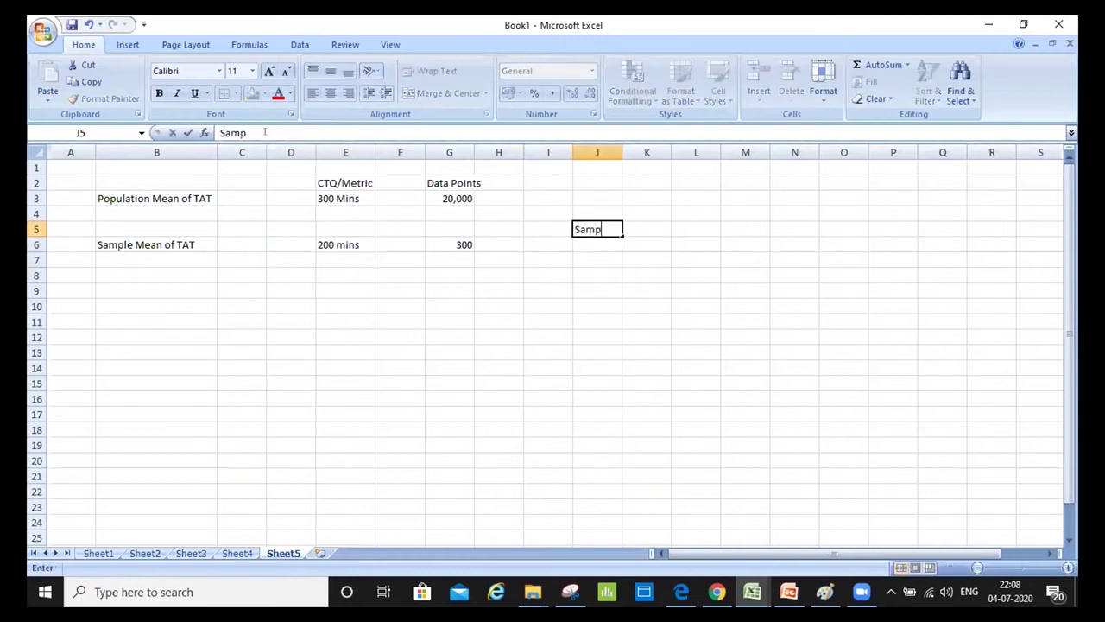
pyautogui.write('ling Error')
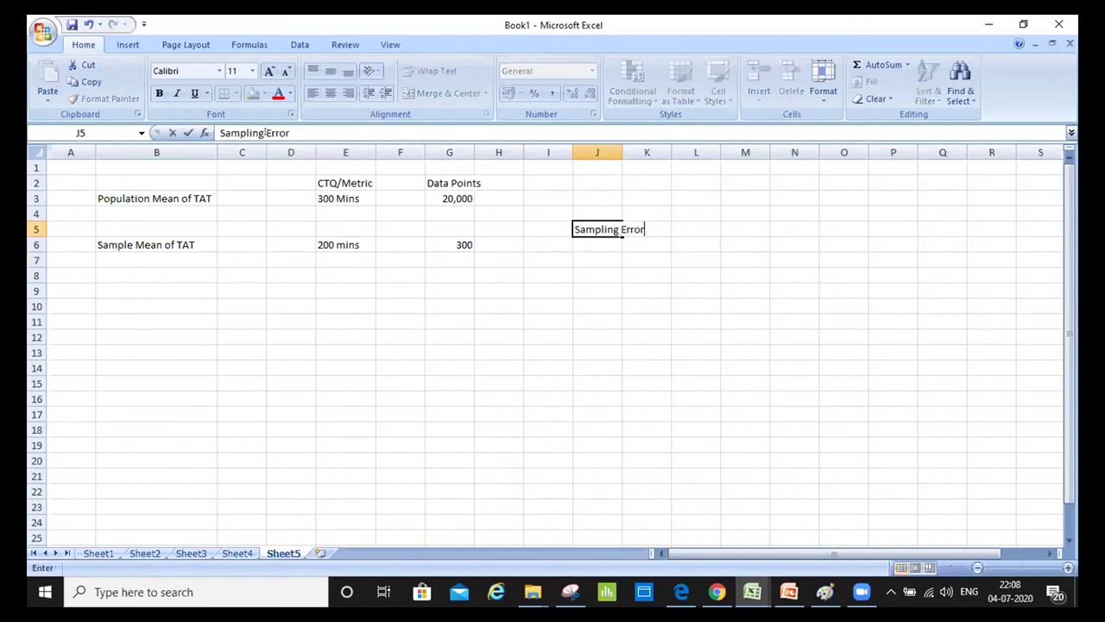
pyautogui.press('Return')
pyautogui.press('Left')
pyautogui.press('Left')
pyautogui.press('Left')
pyautogui.press('Left')
pyautogui.press('Left')
pyautogui.press('Right')
pyautogui.press('Right')
pyautogui.press('Right')
pyautogui.press('Right')
pyautogui.hotkey('ctrl', 'z')
pyautogui.press('Up')
pyautogui.press('Up')
pyautogui.press('Up')
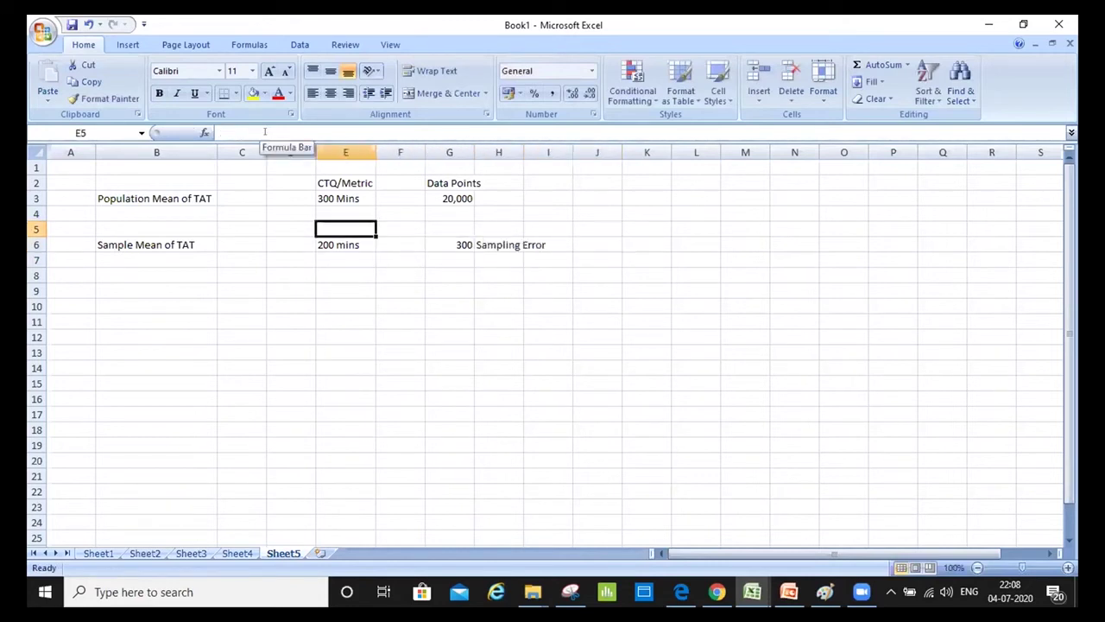
pyautogui.press('Down')
pyautogui.press('Down')
pyautogui.press('Down')
pyautogui.press('Down')
pyautogui.press('Down')
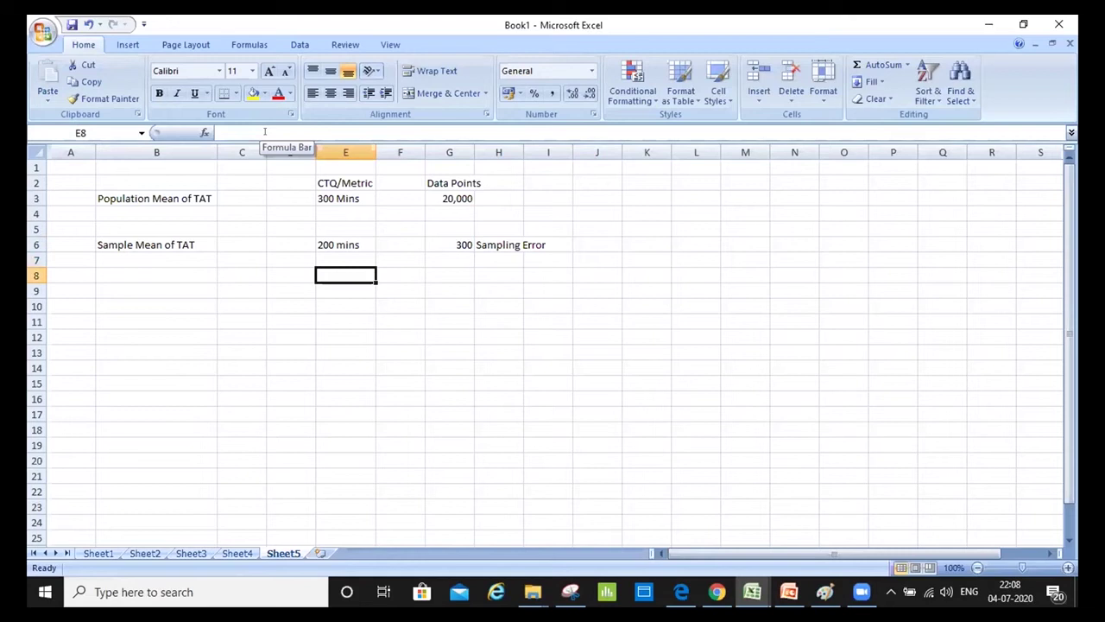
# Fill row 8 with a 290 mins sample, 300 data points and 'Ok Sampling'.
pyautogui.write('290 mins')
pyautogui.press('Tab')
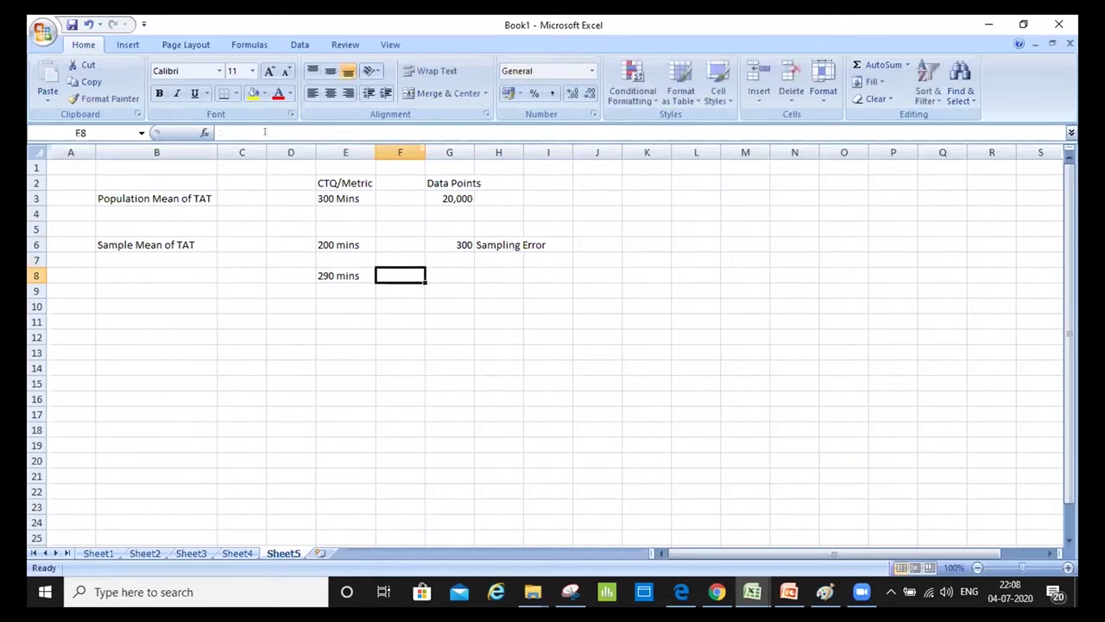
pyautogui.press('Right')
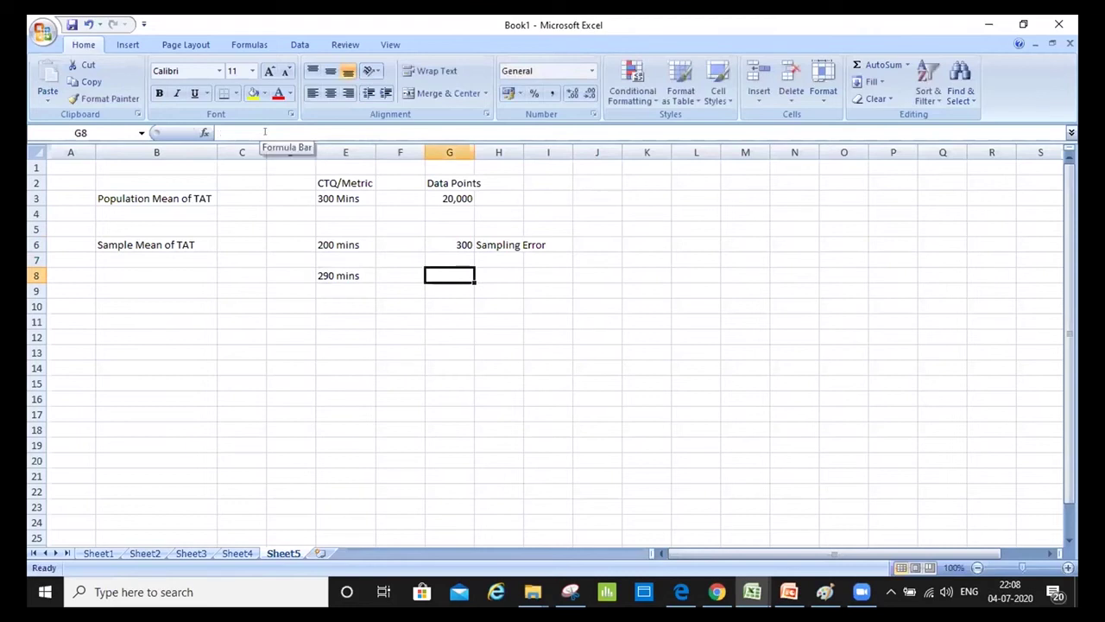
pyautogui.press('Down')
pyautogui.press('Down')
pyautogui.press('Down')
pyautogui.press('Up')
pyautogui.press('Up')
pyautogui.press('Up')
pyautogui.press('Up')
pyautogui.press('Up')
pyautogui.press('Up')
pyautogui.press('Up')
pyautogui.press('Up')
pyautogui.press('Down')
pyautogui.press('Down')
pyautogui.press('Down')
pyautogui.press('Down')
pyautogui.press('Down')
pyautogui.write('300')
pyautogui.hotkey('ctrl', 'Return')
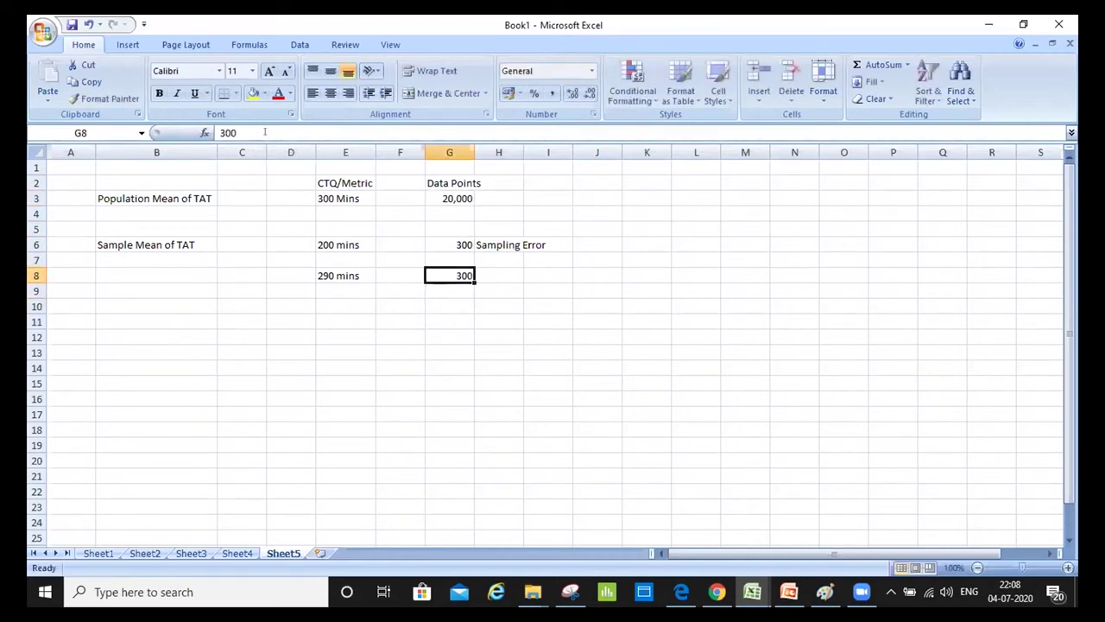
pyautogui.press('Left')
pyautogui.press('Up')
pyautogui.press('Up')
pyautogui.press('Up')
pyautogui.press('Left')
pyautogui.press('Down')
pyautogui.press('Down')
pyautogui.press('Down')
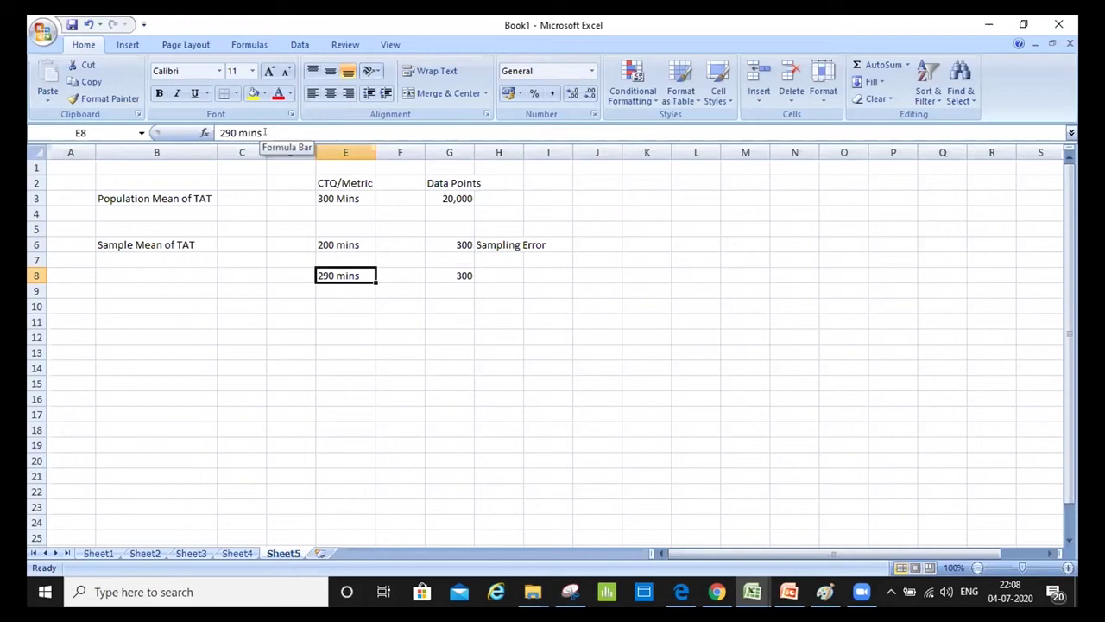
pyautogui.press('Right')
pyautogui.press('Right')
pyautogui.press('Right')
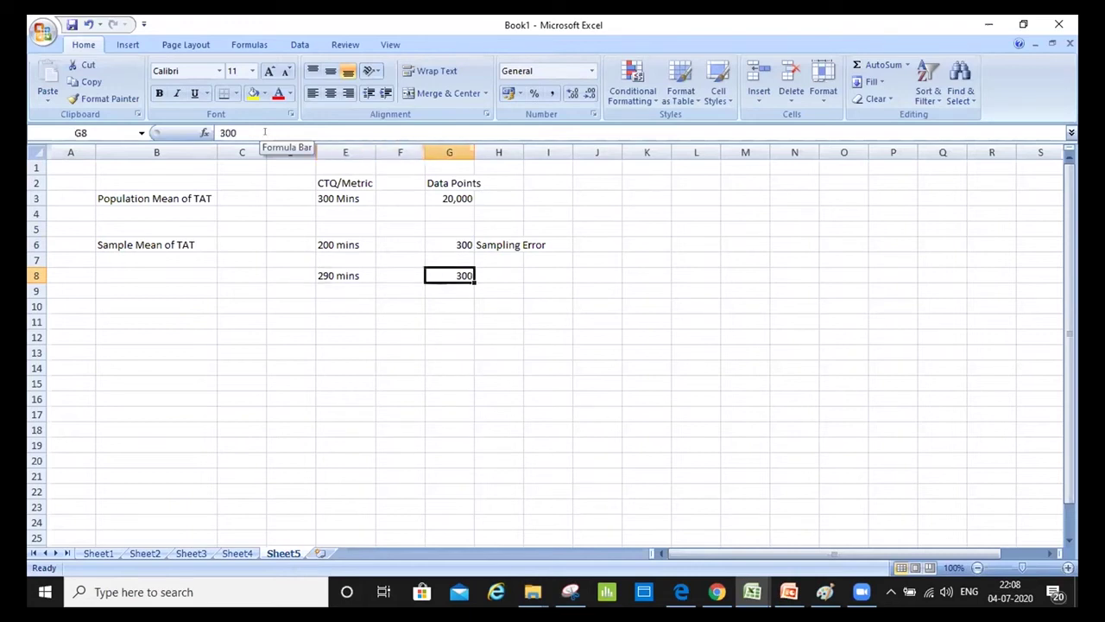
pyautogui.write('O')
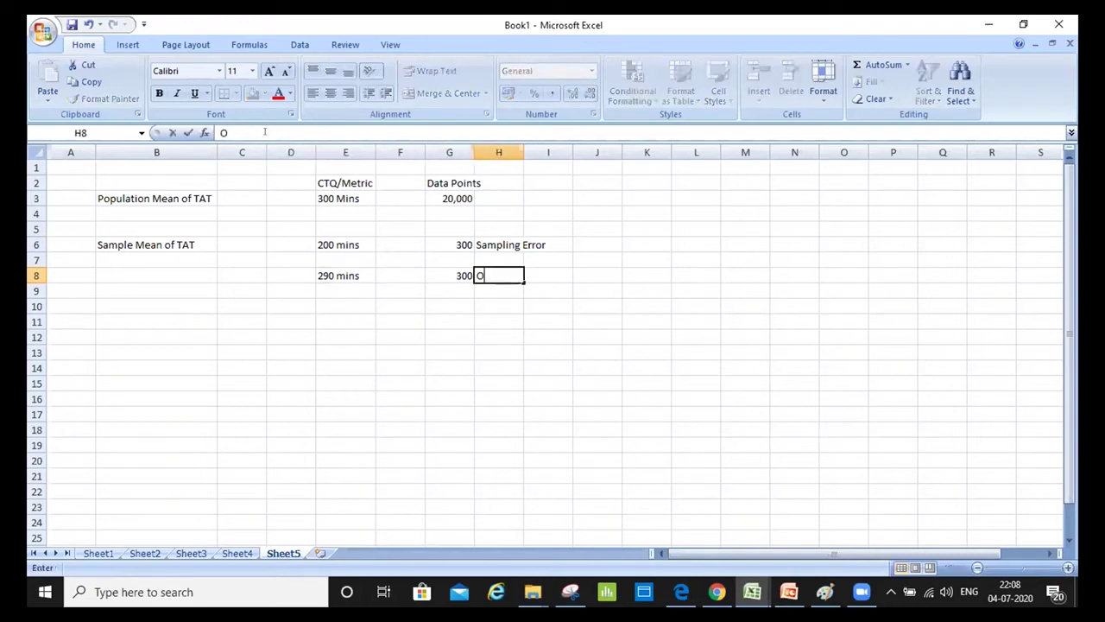
pyautogui.write('k Sampling')
pyautogui.press('Return')
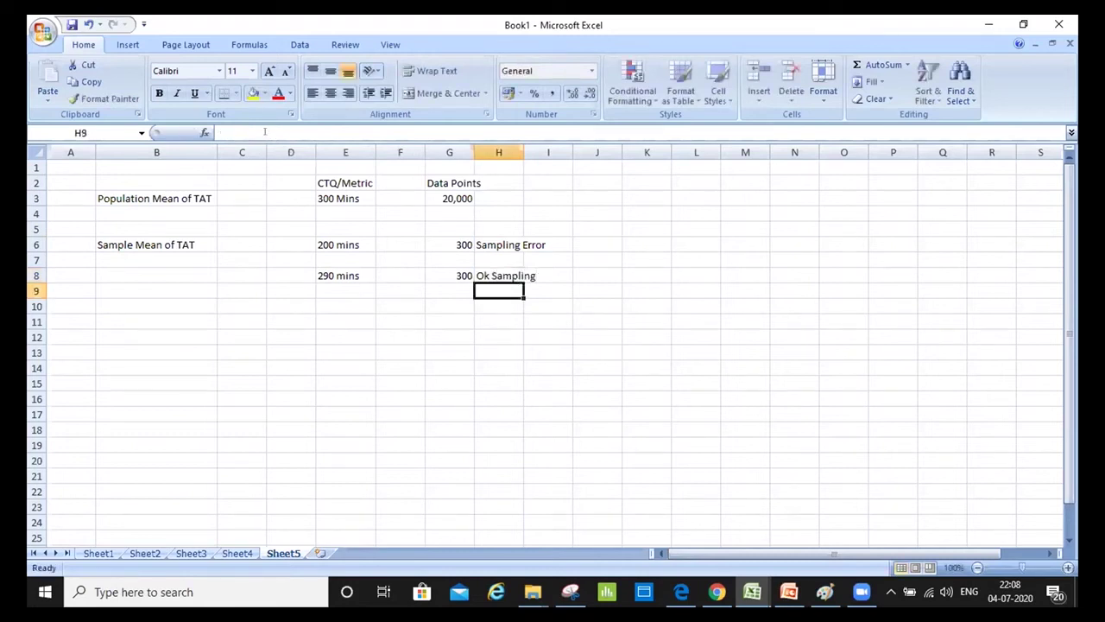
# Fill row 9 with a 310 Mins sample, 300 data points and 'Ok Sampling'.
pyautogui.press('Left')
pyautogui.press('Left')
pyautogui.press('Left')
pyautogui.press('Left')
pyautogui.press('Right')
pyautogui.write('310 Mins')
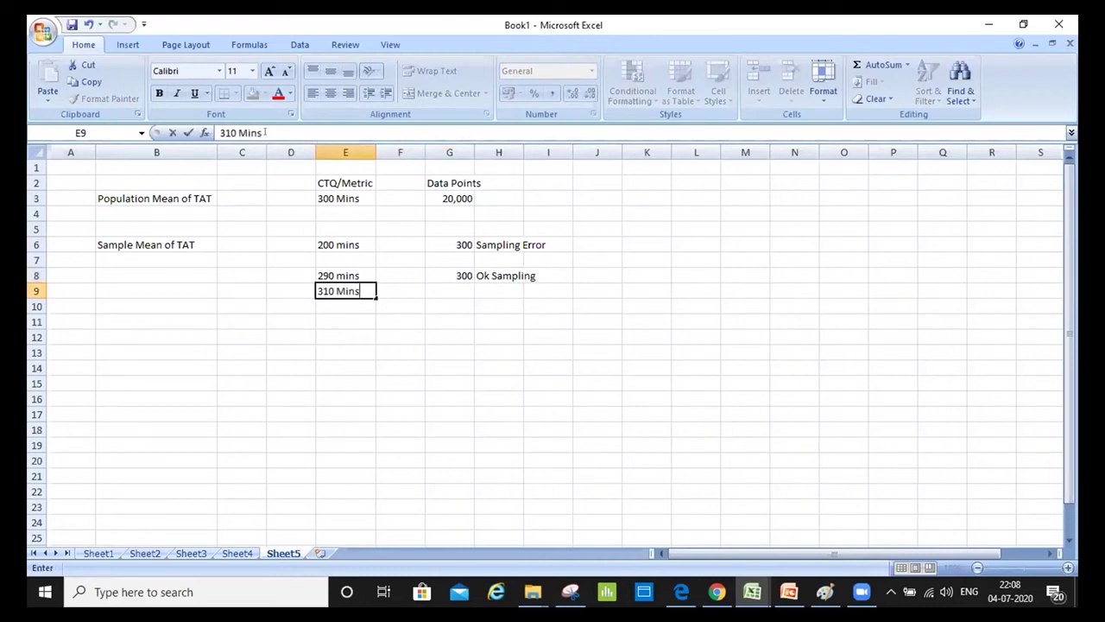
pyautogui.press('Right')
pyautogui.press('Right')
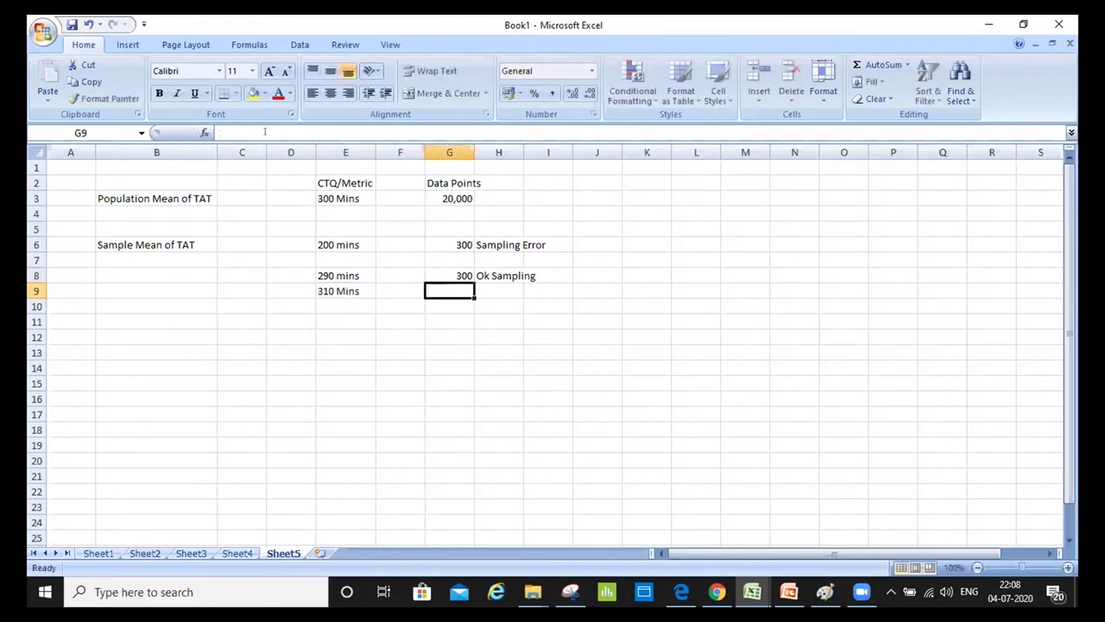
pyautogui.write('300')
pyautogui.press('Right')
pyautogui.write('Ok Sampl')
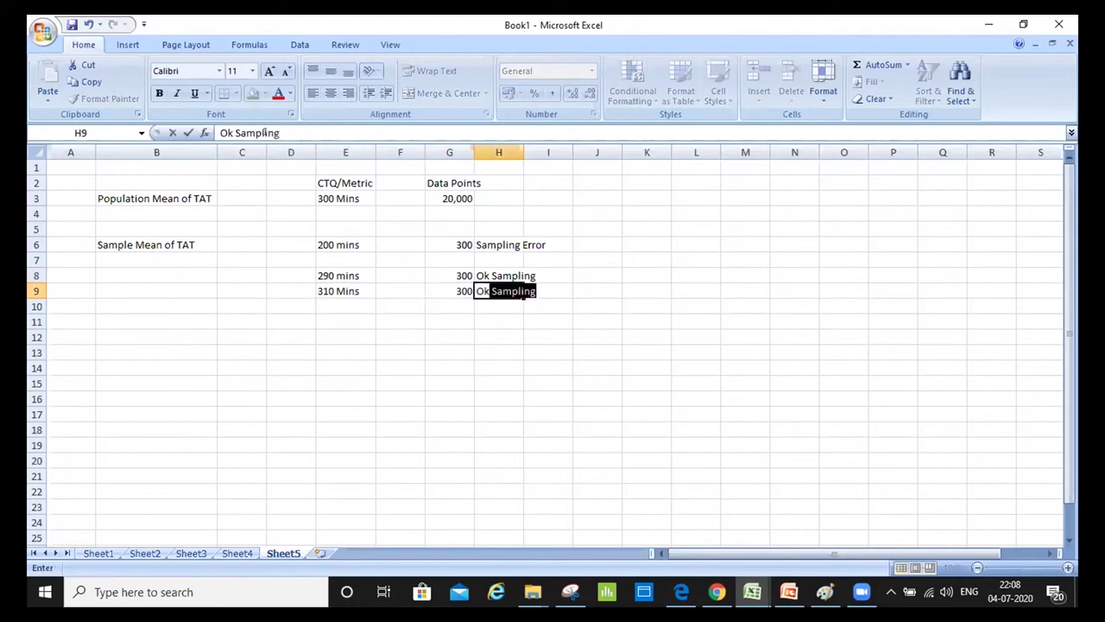
pyautogui.write('ing')
pyautogui.press('Return')
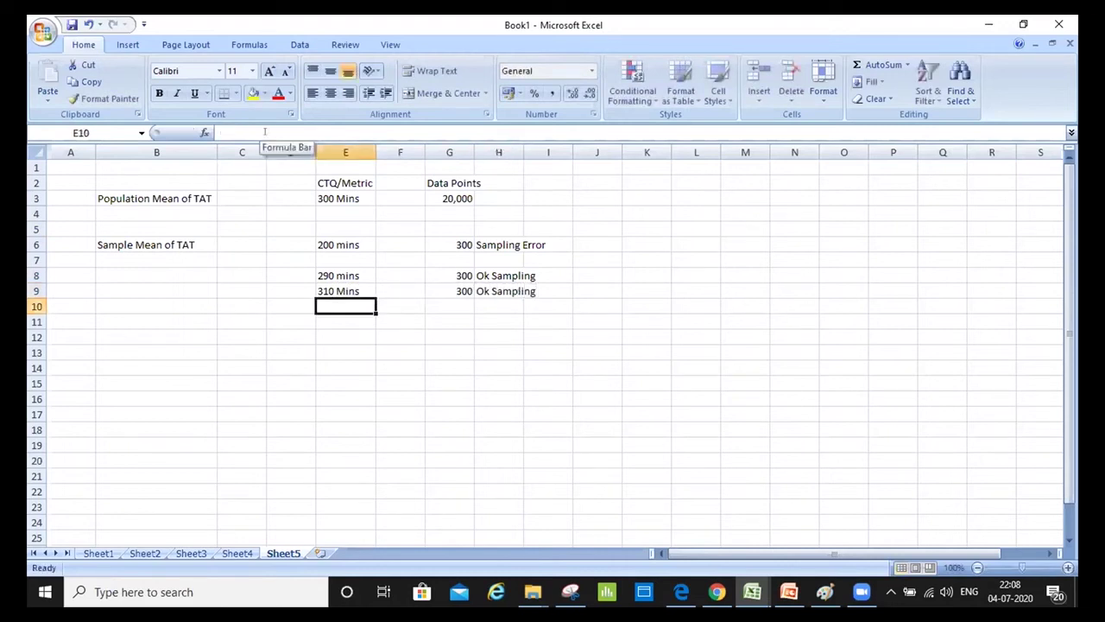
# Type 'Confidence Interval' in B11 and enter +/-10 beside it in C11.
pyautogui.press('Left')
pyautogui.press('Left')
pyautogui.press('Down')
pyautogui.press('Left')
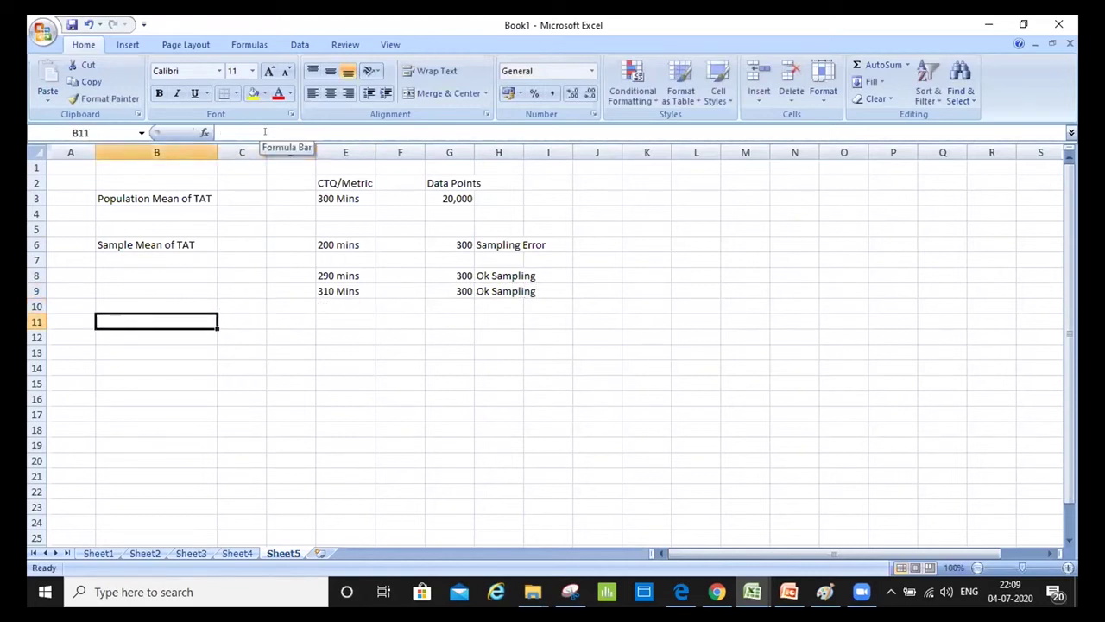
pyautogui.write('Confidence Interval')
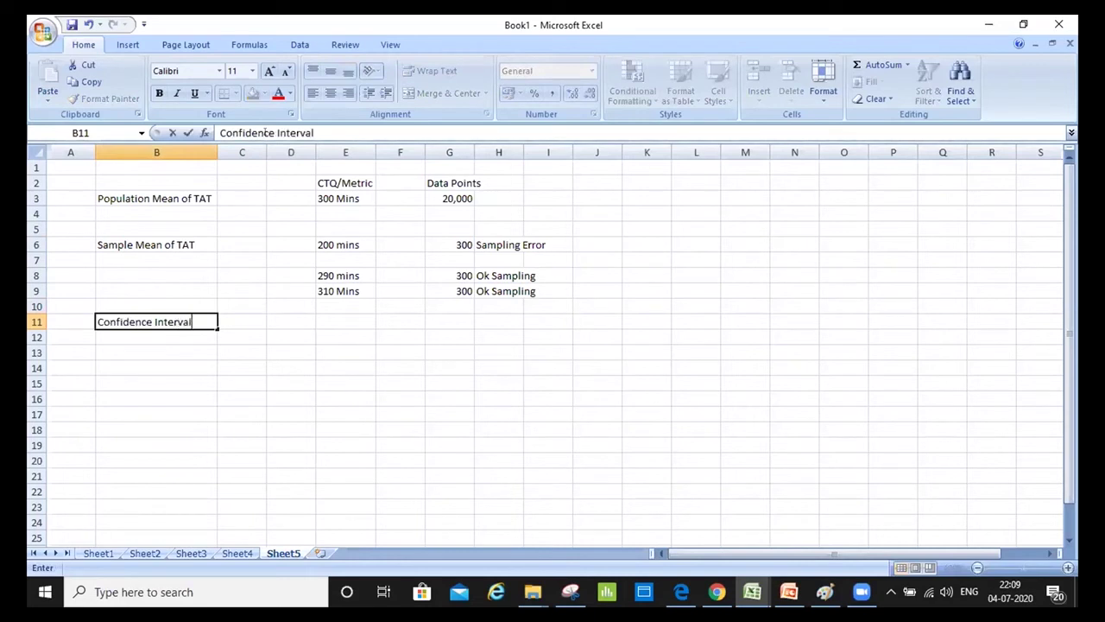
pyautogui.press('Tab')
pyautogui.write('+')
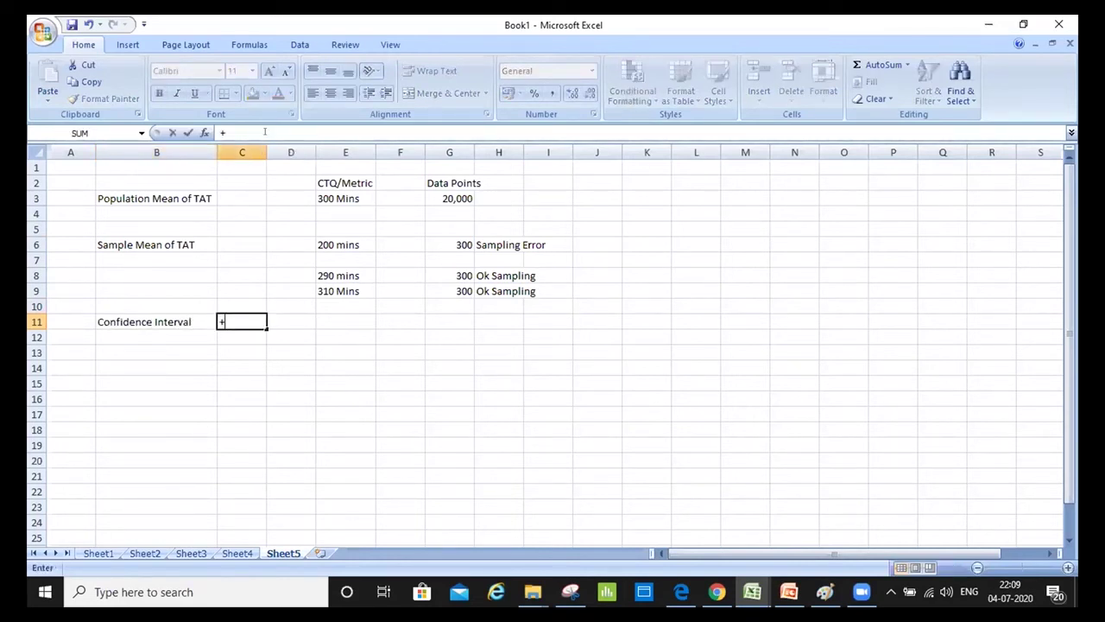
pyautogui.write('/+')
pyautogui.press('BackSpace')
pyautogui.write('+')
pyautogui.press('BackSpace')
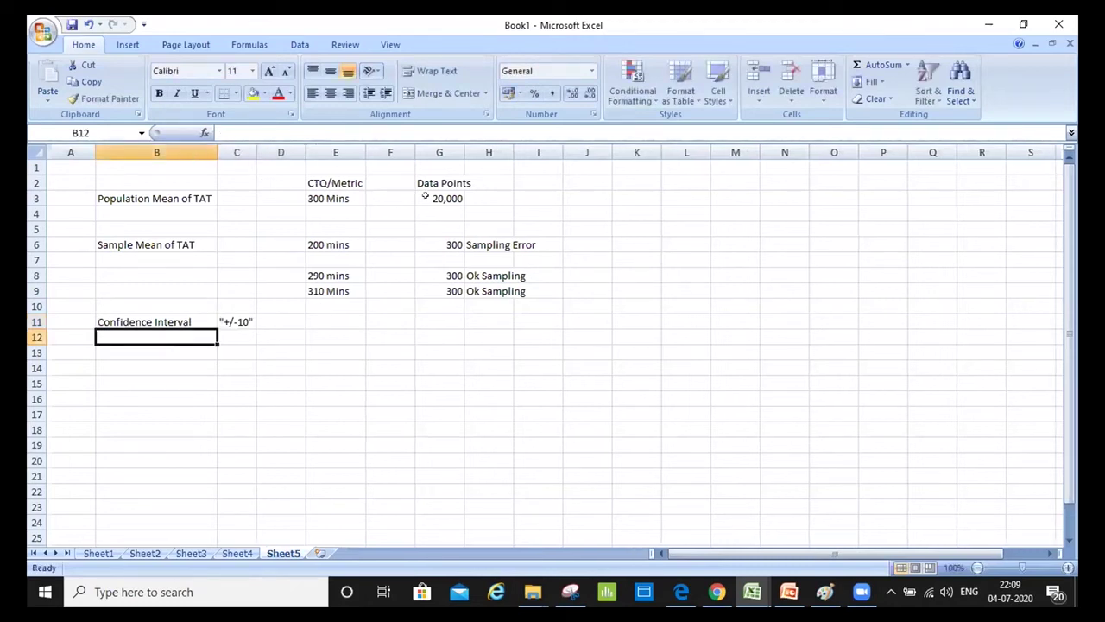
# Autofit column G for the Data Points heading, then review the means and +/-10 value.
pyautogui.click(317, 195)
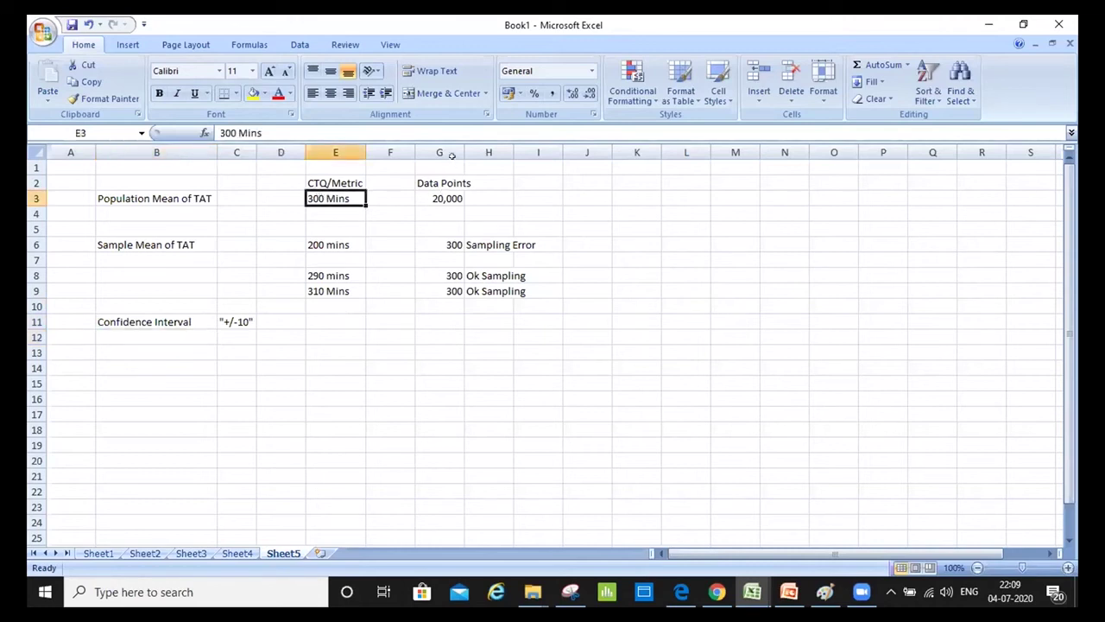
pyautogui.click(439, 152)
pyautogui.doubleClick(464, 152)
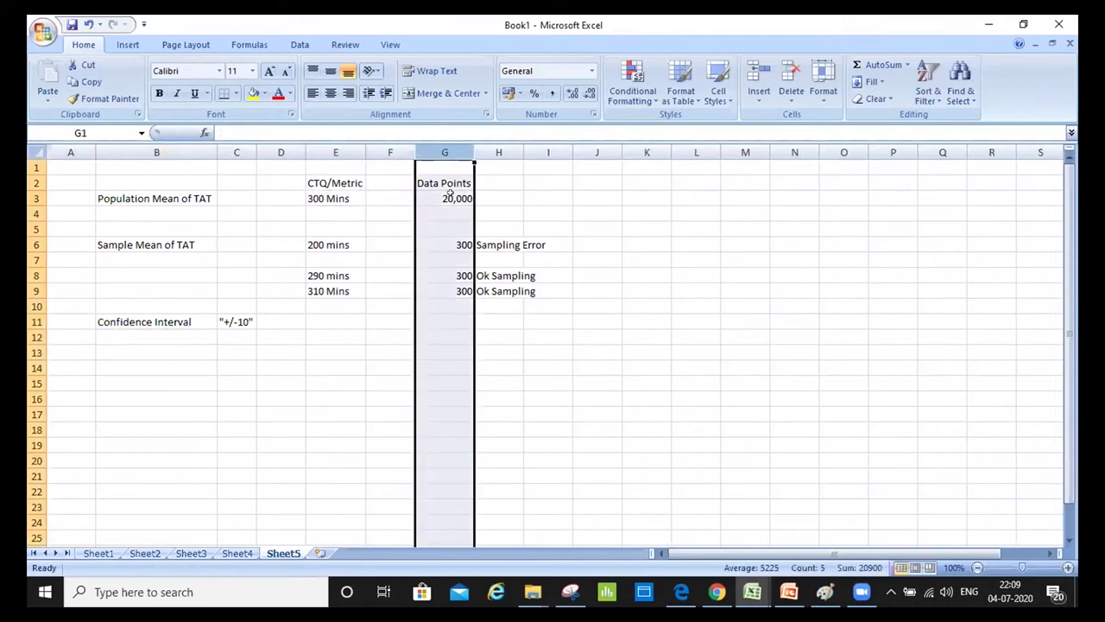
pyautogui.click(466, 195)
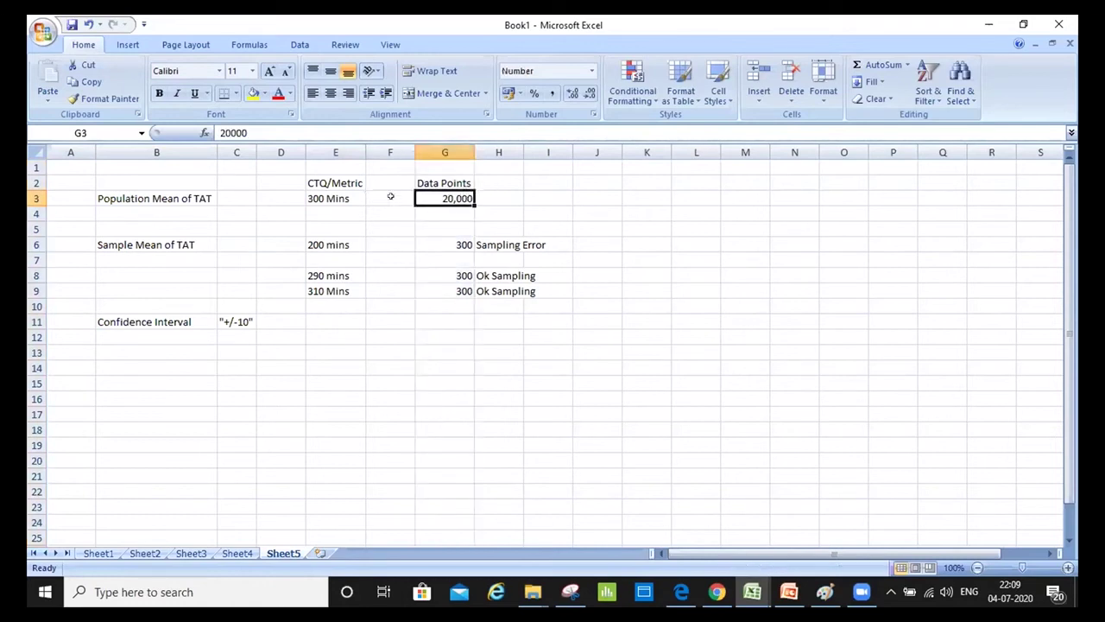
pyautogui.click(452, 242)
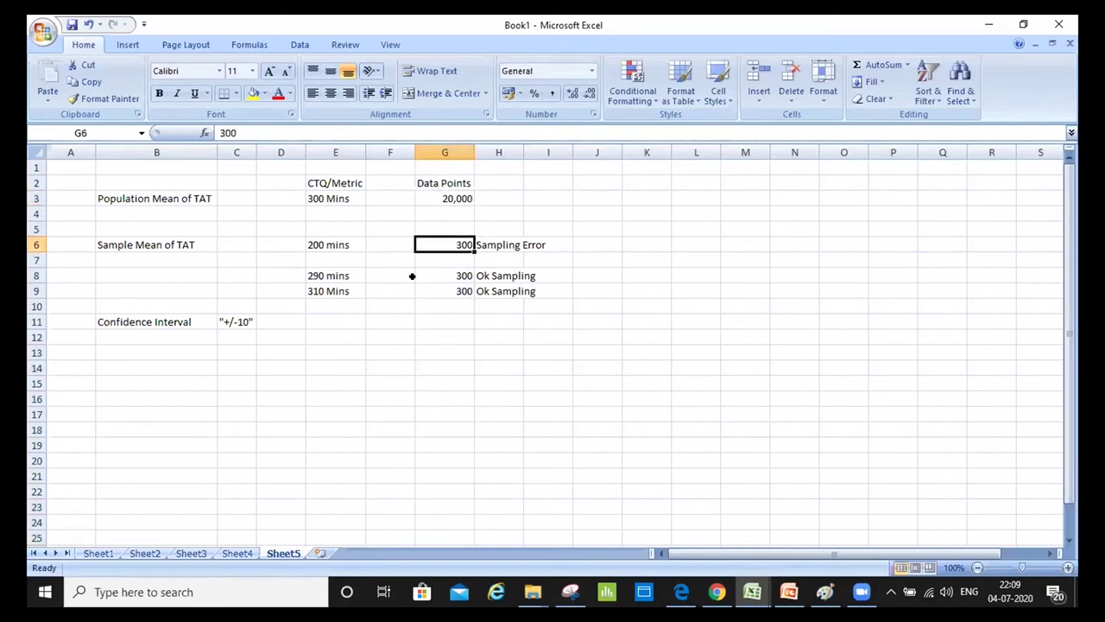
pyautogui.click(315, 275)
pyautogui.moveTo(315, 277); pyautogui.dragTo(316, 290)
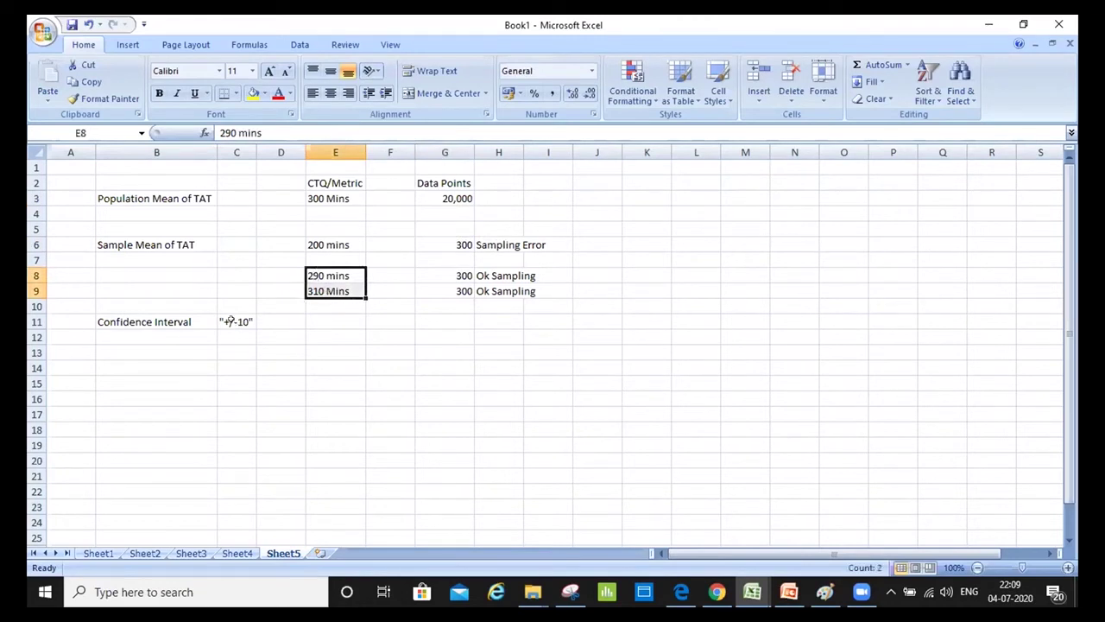
pyautogui.click(234, 321)
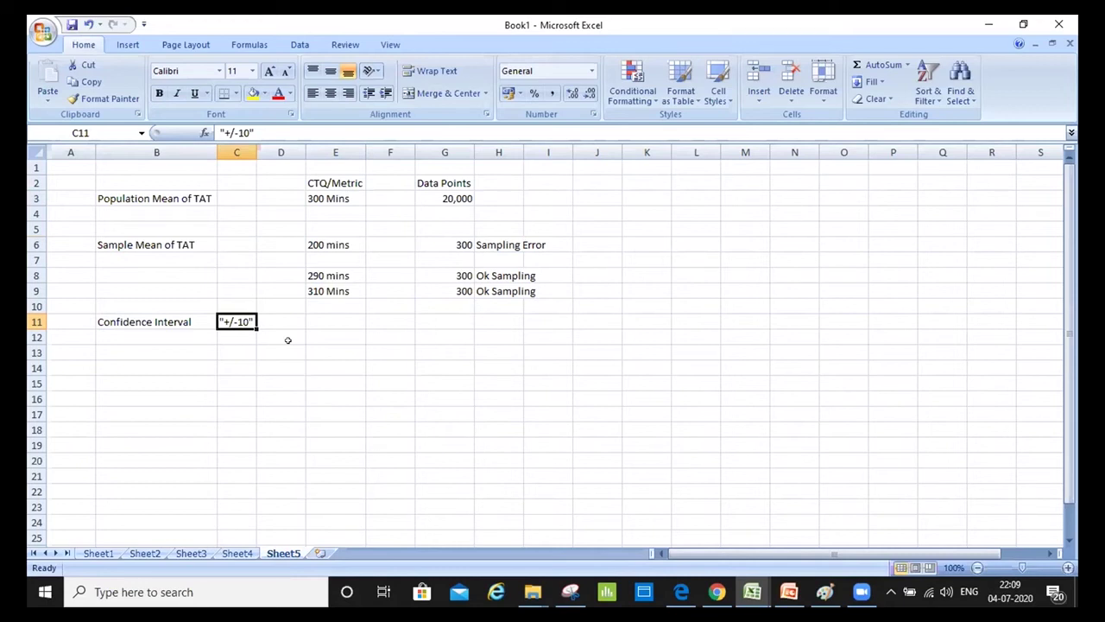
# Add a 'Margin of error' label in B12.
pyautogui.press('Left')
pyautogui.press('Down')
pyautogui.write('Margin')
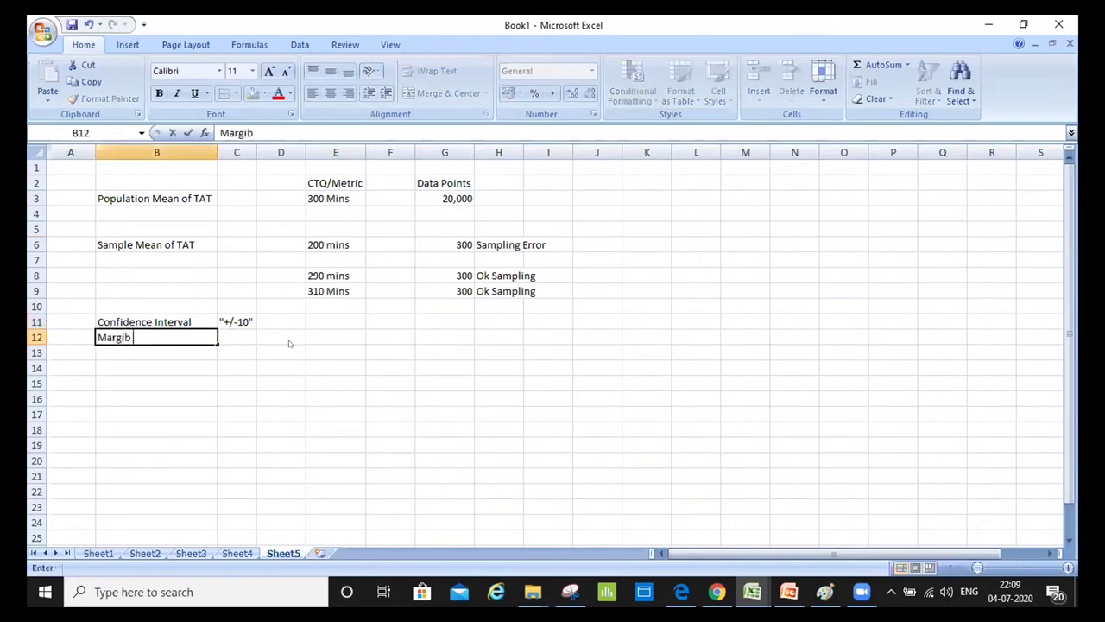
pyautogui.press('BackSpace')
pyautogui.write('n of error')
pyautogui.press('Tab')
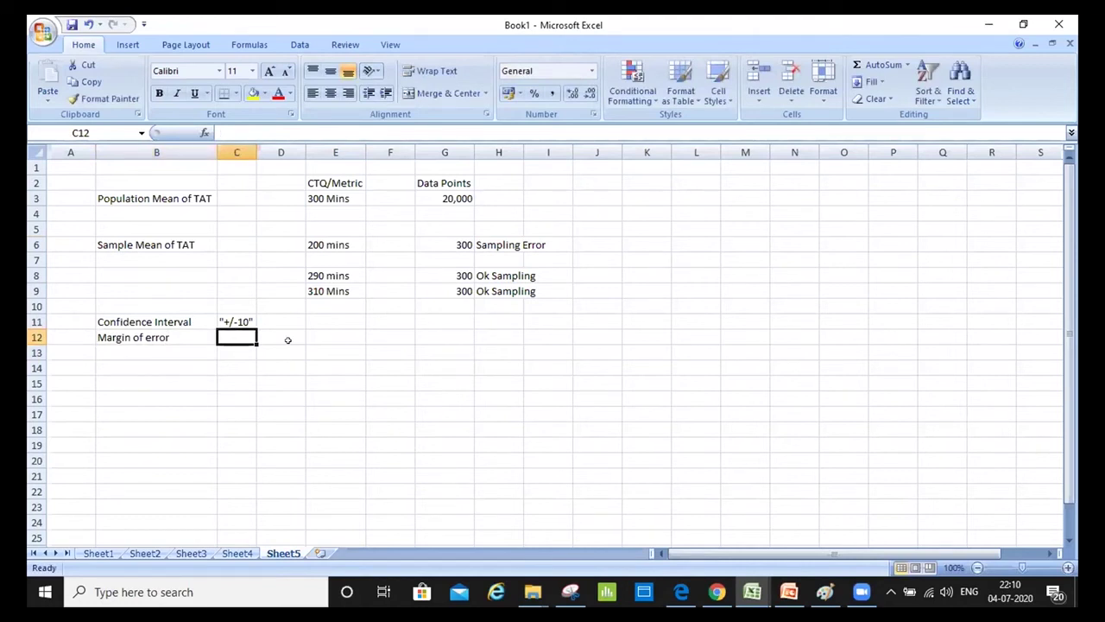
# Make the Confidence Interval label in B11 bold.
pyautogui.press('Up')
pyautogui.press('Left')
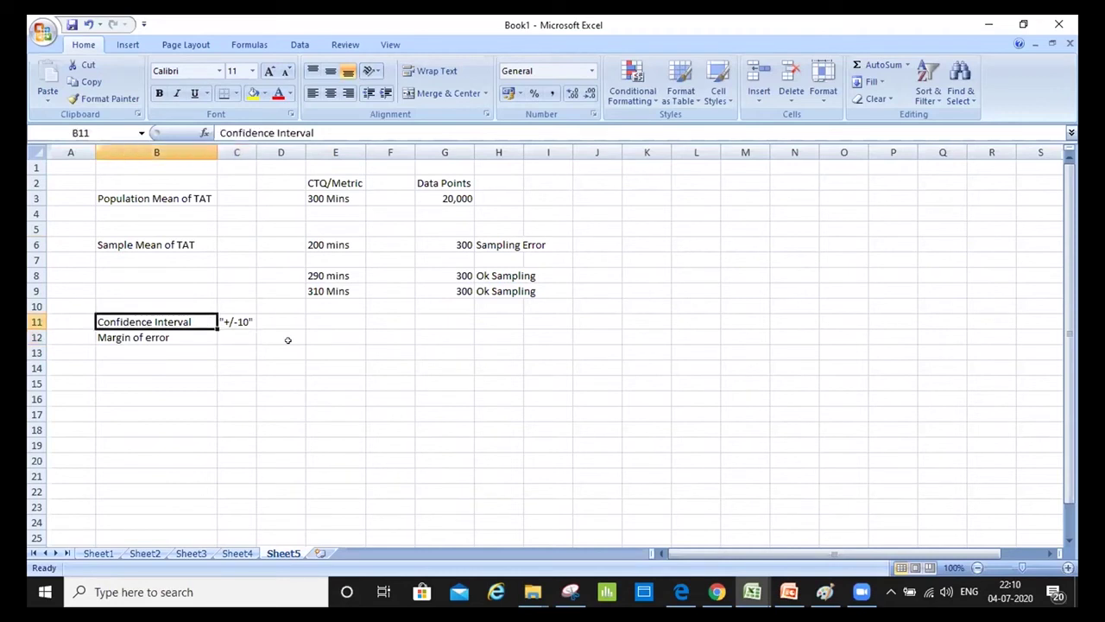
pyautogui.hotkey('ctrl', 'b')
pyautogui.press('Down')
pyautogui.press('Down')
pyautogui.press('Down')
pyautogui.press('Down')
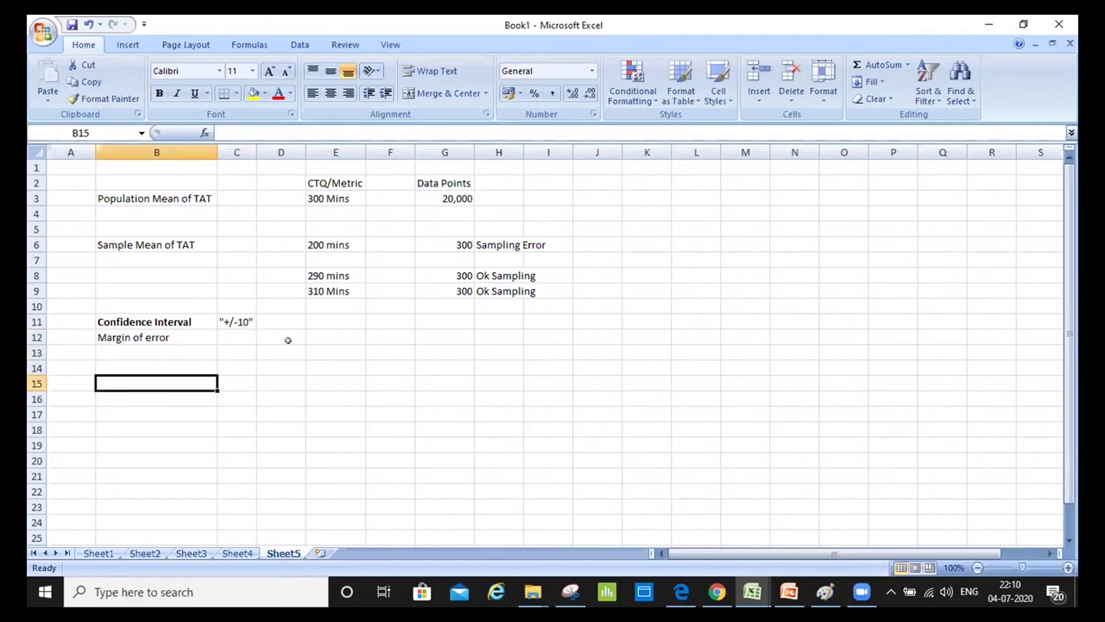
# Type 'Confidence Level' in B15 and return to C15 beside it after reviewing the table.
pyautogui.write('Conf')
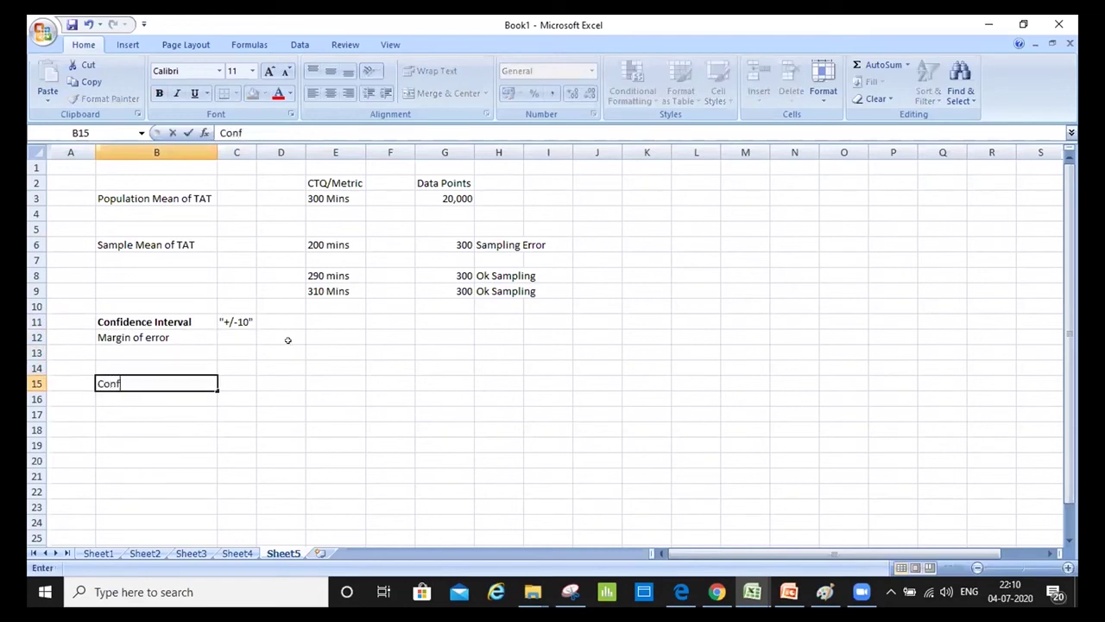
pyautogui.write('idence Level')
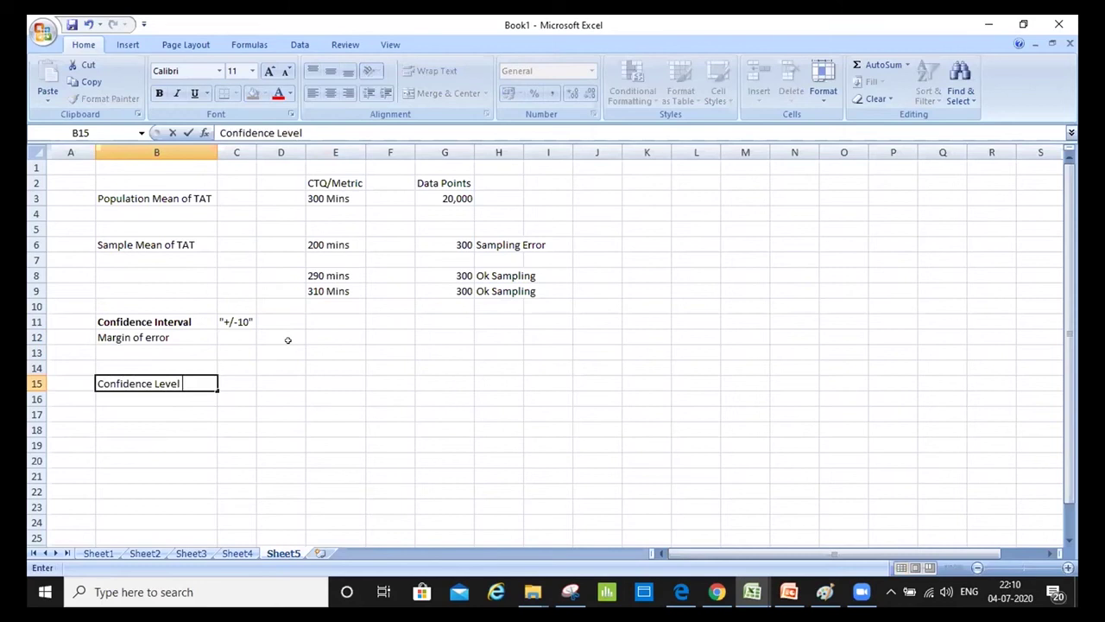
pyautogui.press('Tab')
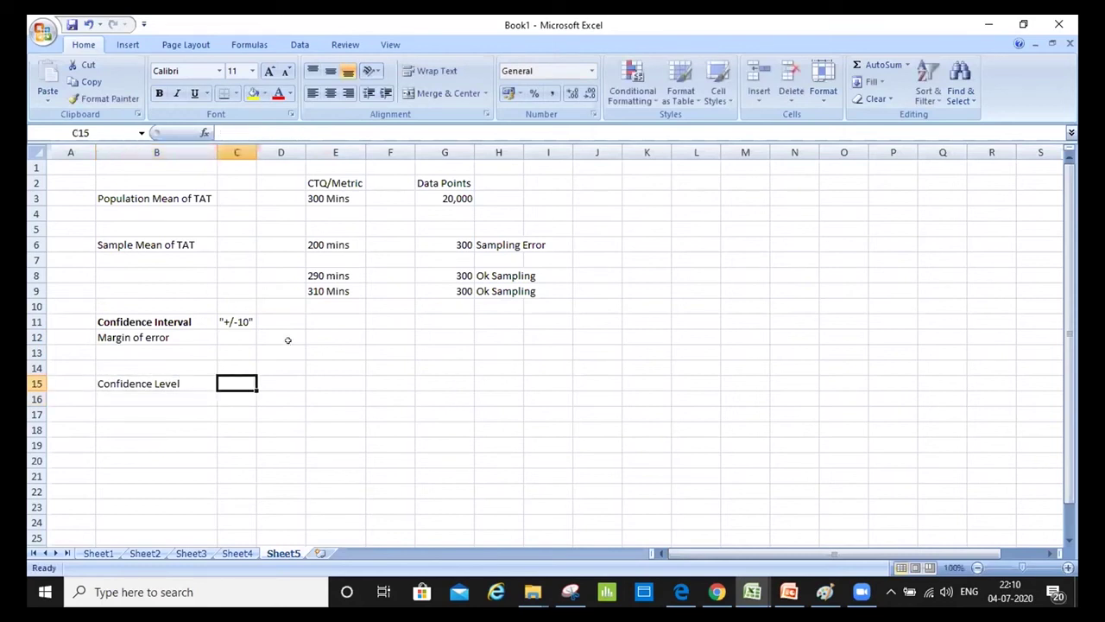
pyautogui.press('Up')
pyautogui.press('Up')
pyautogui.press('Up')
pyautogui.press('Up')
pyautogui.press('Up')
pyautogui.press('Right')
pyautogui.press('Right')
pyautogui.press('Right')
pyautogui.press('Right')
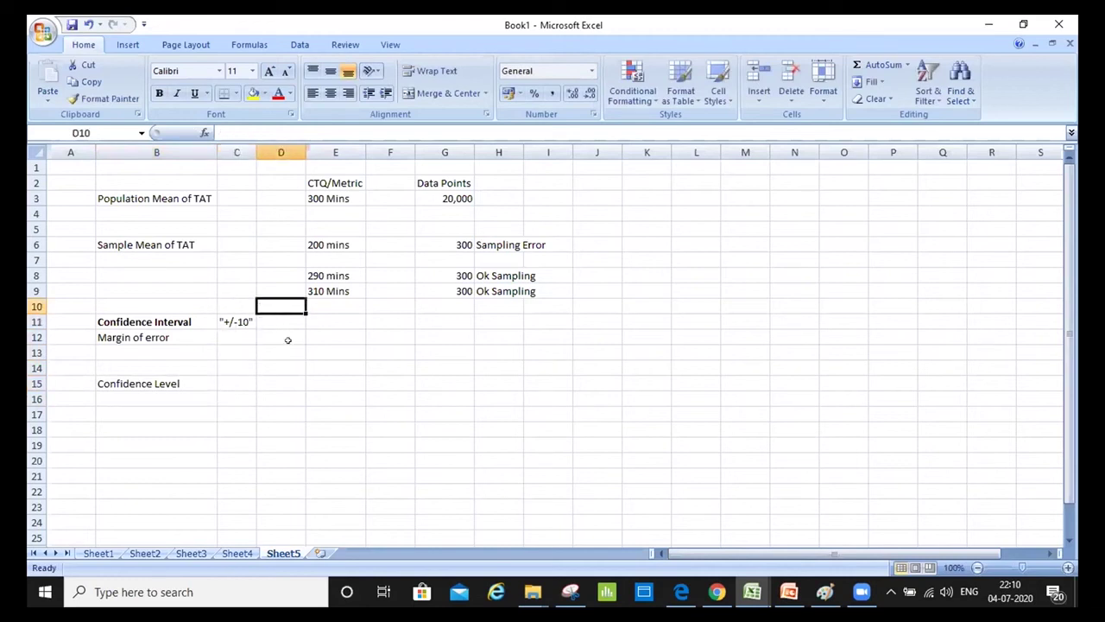
pyautogui.press('Up')
pyautogui.press('Up')
pyautogui.press('Up')
pyautogui.press('Up')
pyautogui.press('Up')
pyautogui.press('Up')
pyautogui.press('Up')
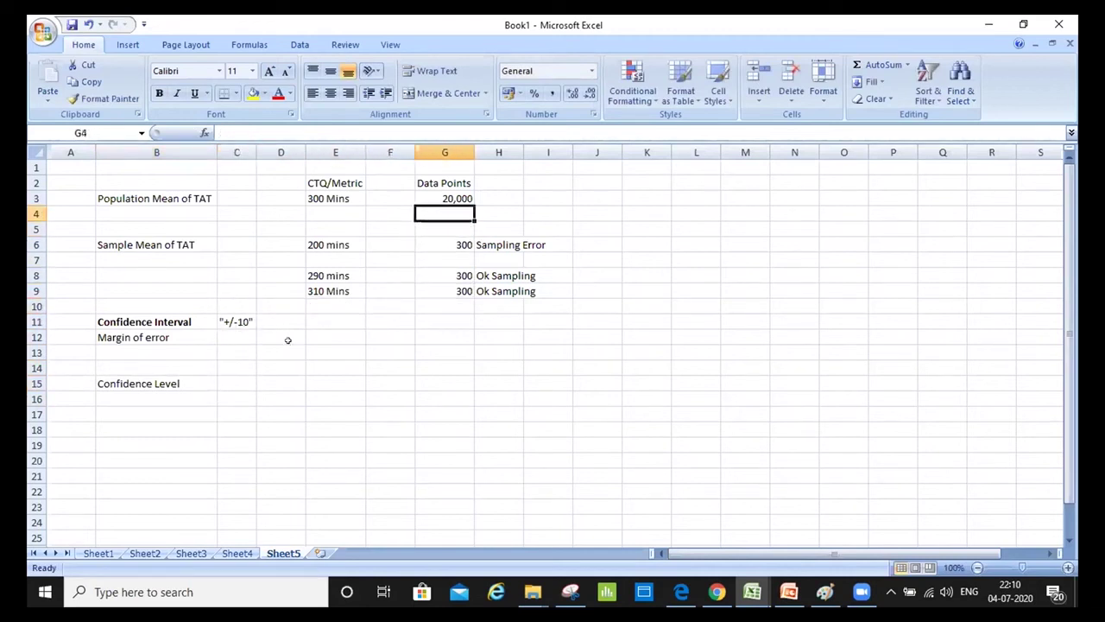
pyautogui.press('Left')
pyautogui.press('Left')
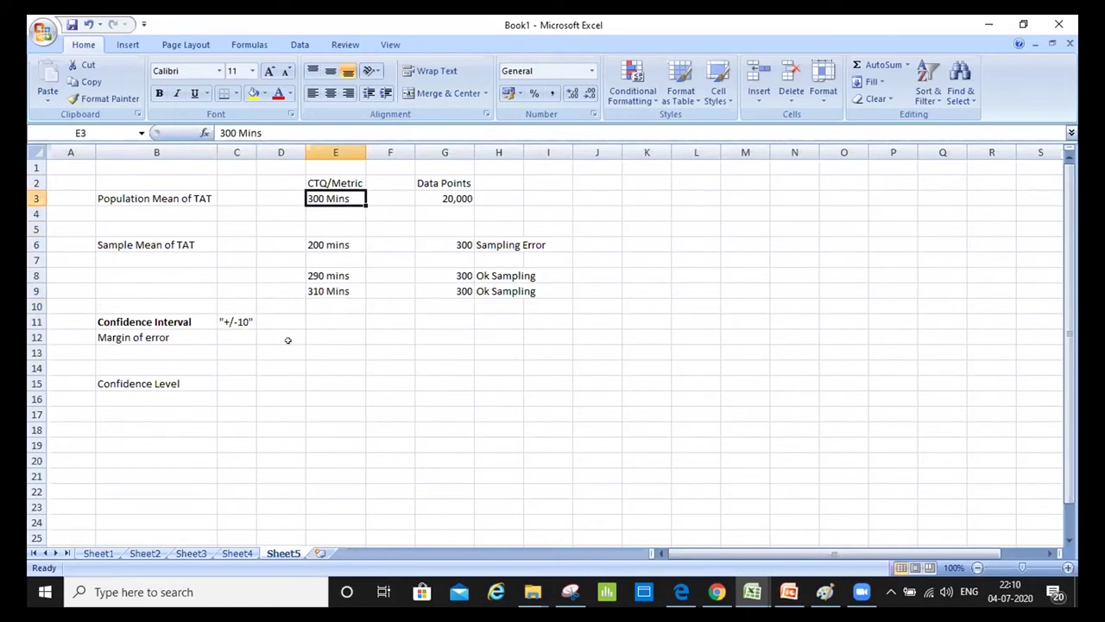
pyautogui.press('Down')
pyautogui.press('Down')
pyautogui.press('Down')
pyautogui.press('Down')
pyautogui.press('Down')
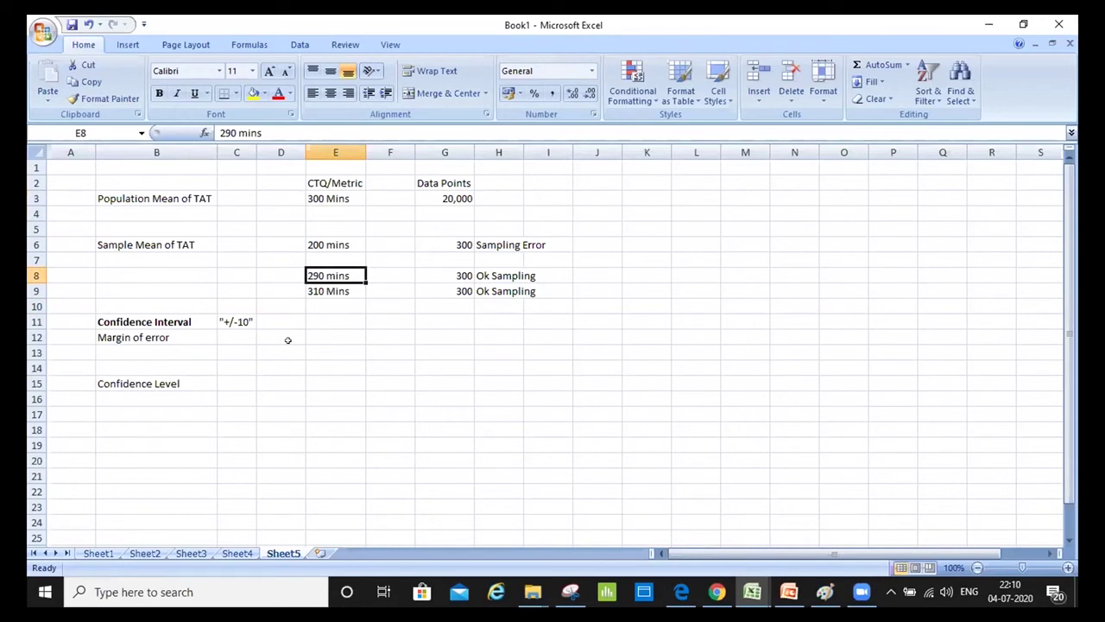
pyautogui.press('Left')
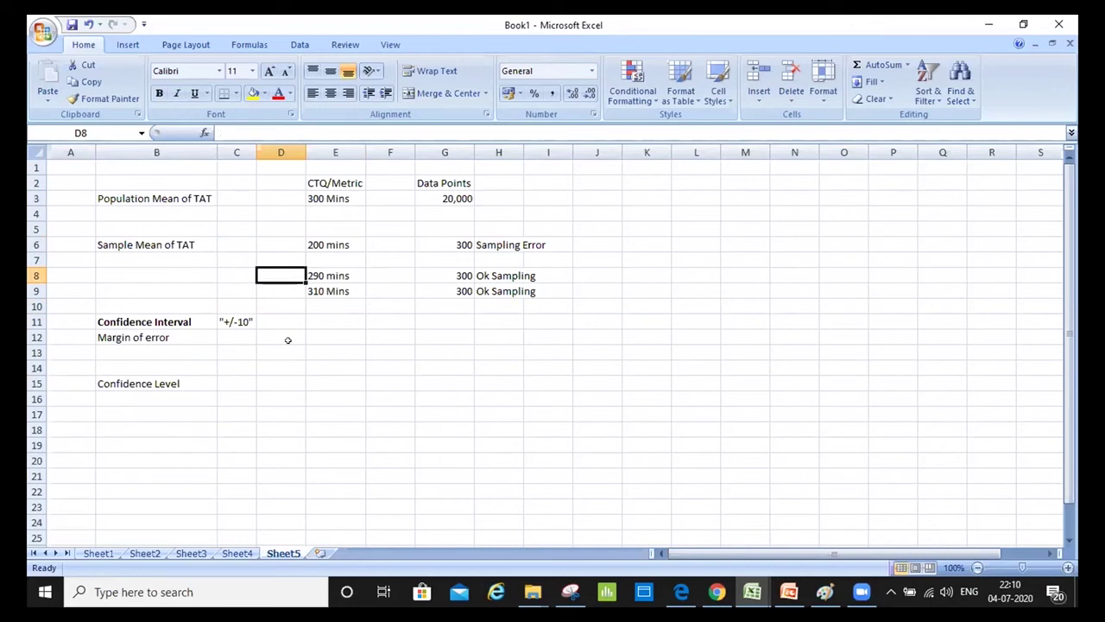
pyautogui.press('Down')
pyautogui.press('Down')
pyautogui.press('Down')
pyautogui.press('Down')
pyautogui.press('Down')
pyautogui.press('Down')
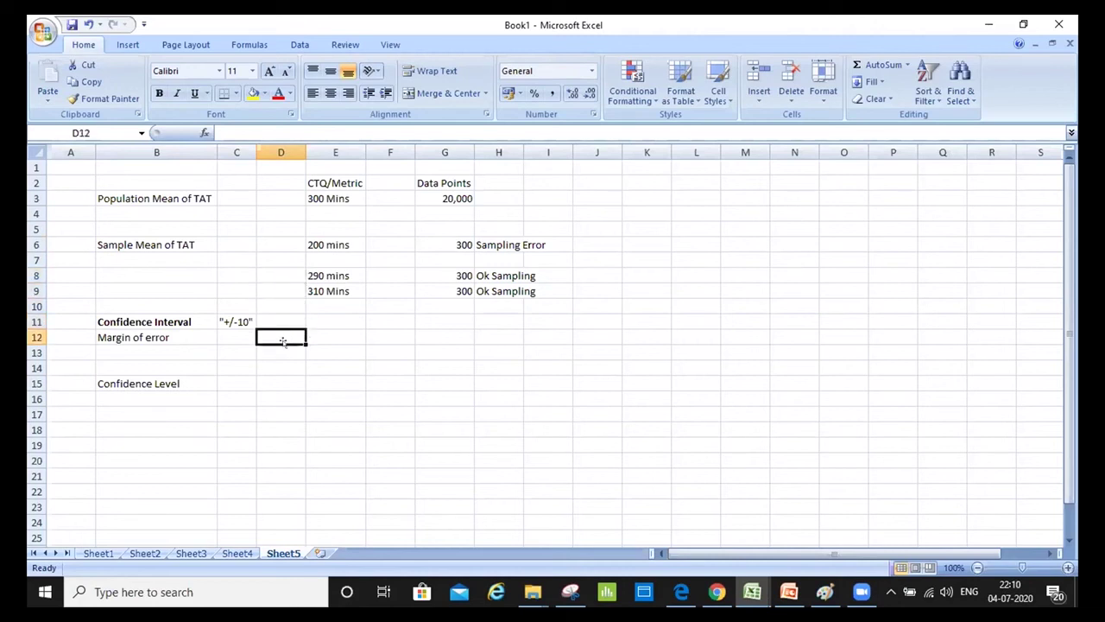
pyautogui.press('Left')
pyautogui.press('Left')
pyautogui.press('Down')
pyautogui.press('Right')
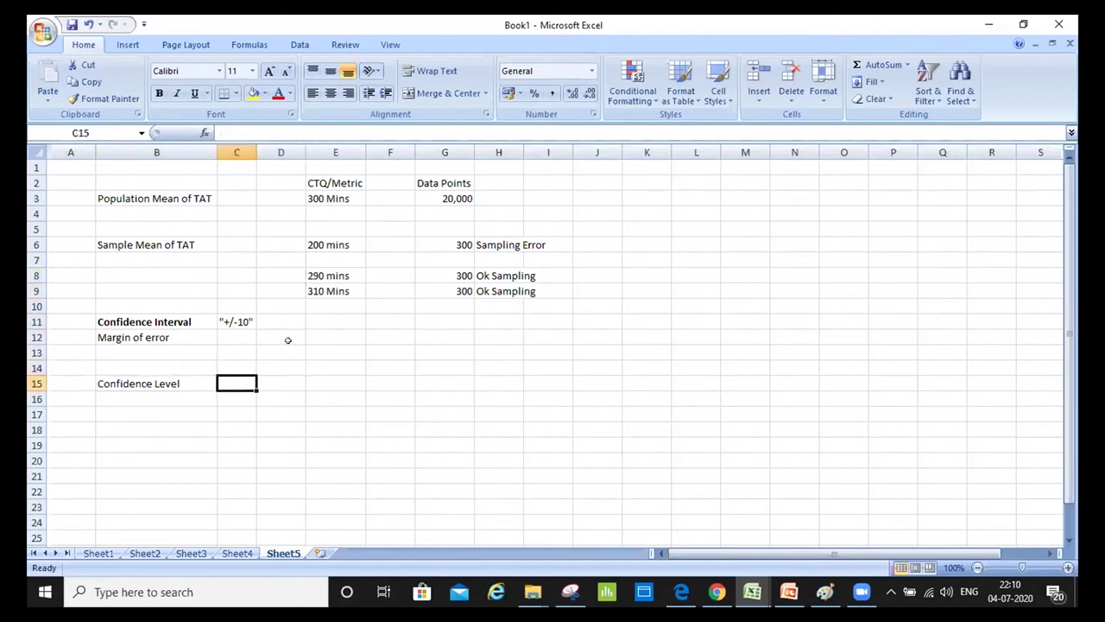
# Enter '95% or 99% or 99.5%' in C15 and bold the Confidence Level label.
pyautogui.write('95% or 99% or')
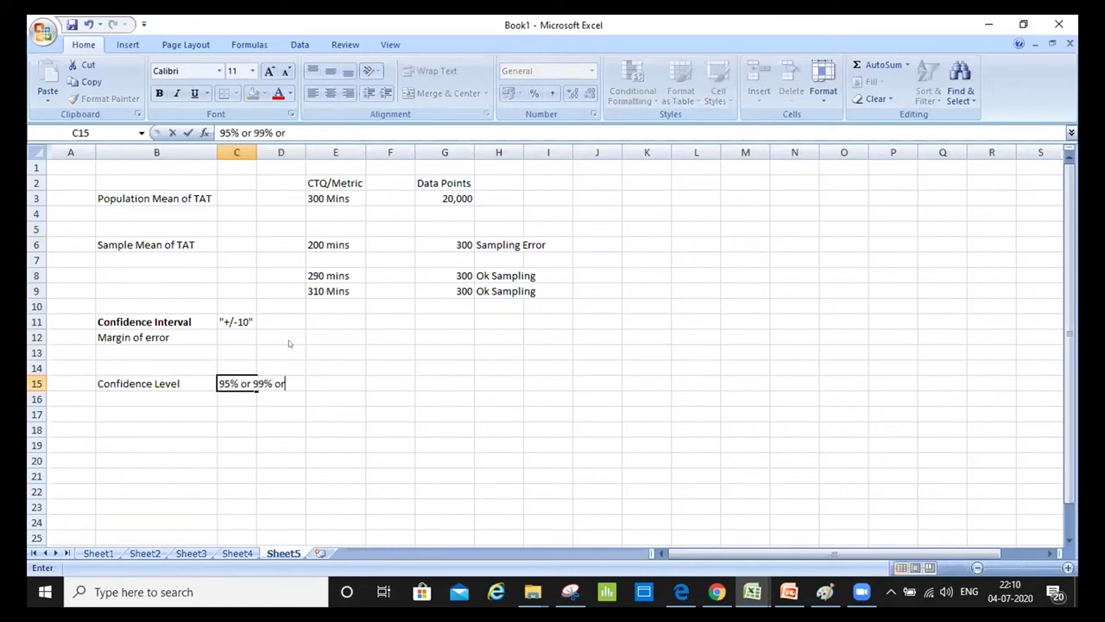
pyautogui.write(' 99.5%')
pyautogui.press('Return')
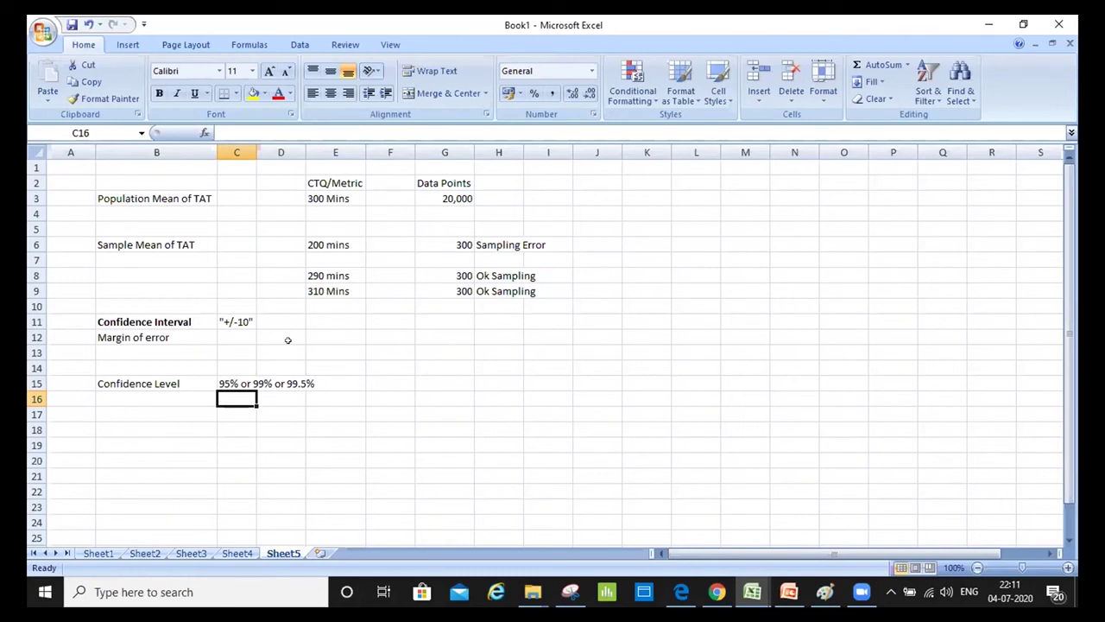
pyautogui.press('Up')
pyautogui.press('Left')
pyautogui.hotkey('ctrl', 'b')
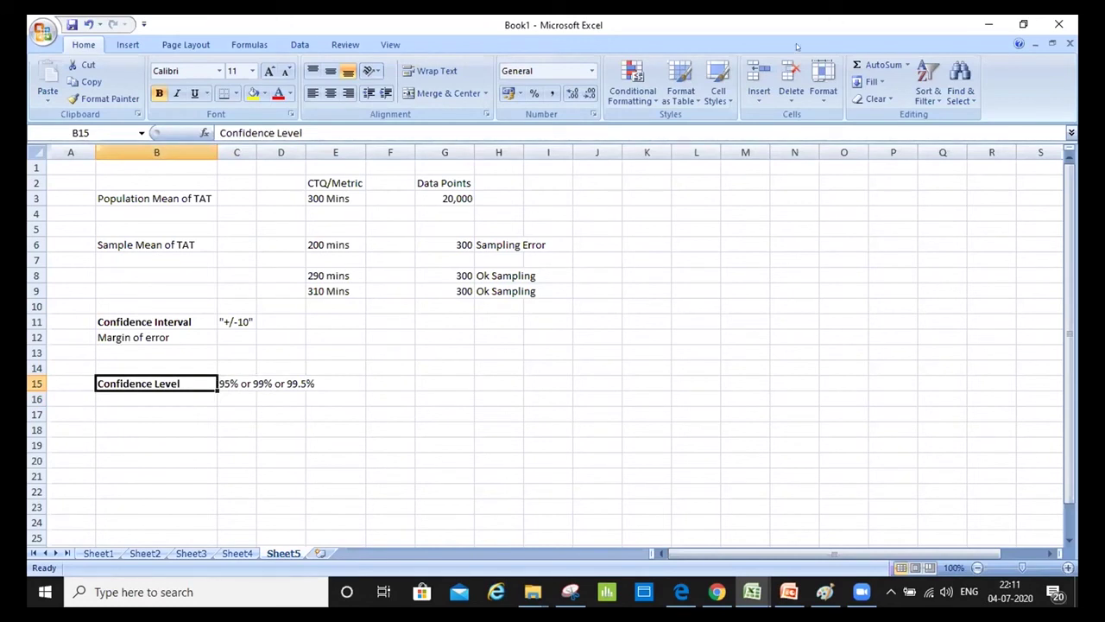
# Type the label 'Prevision' into cell B16.
pyautogui.click(355, 381)
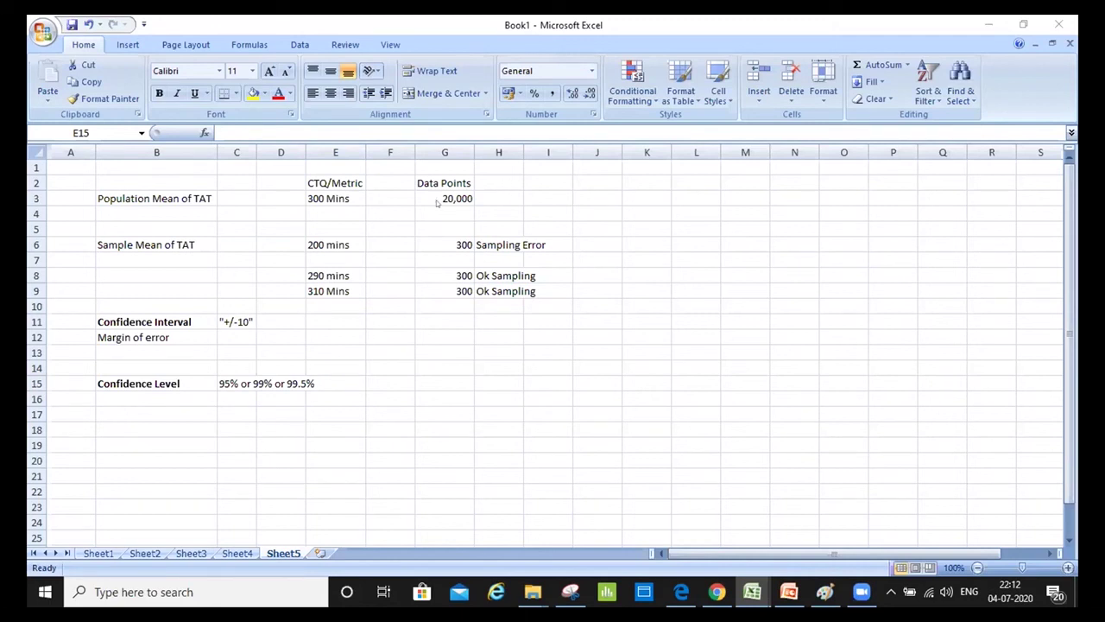
pyautogui.click(145, 394)
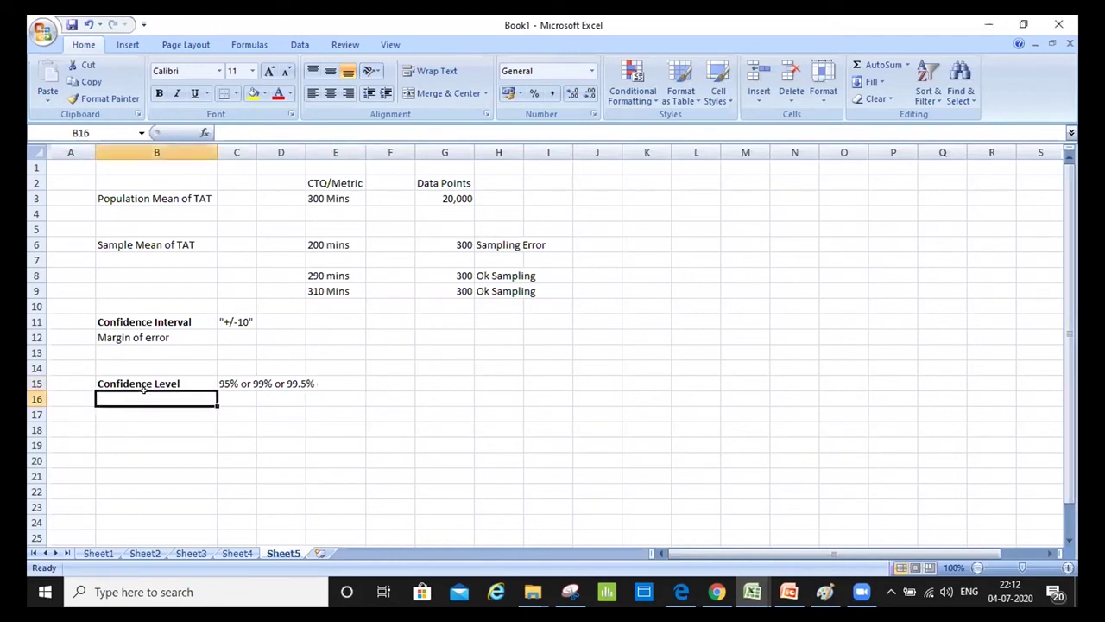
pyautogui.write('Prevision')
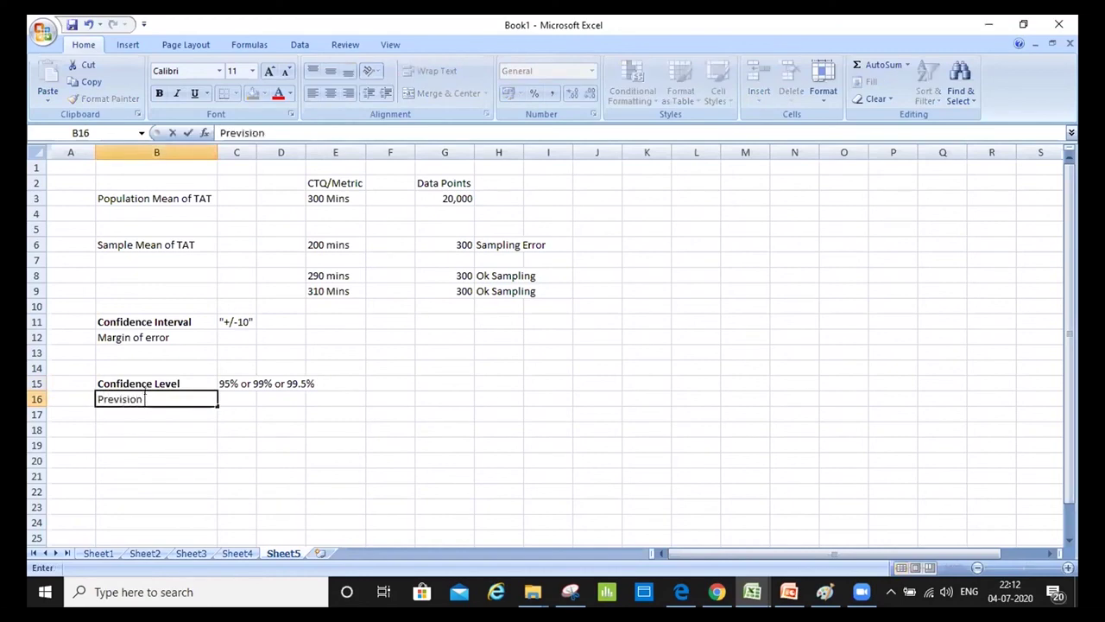